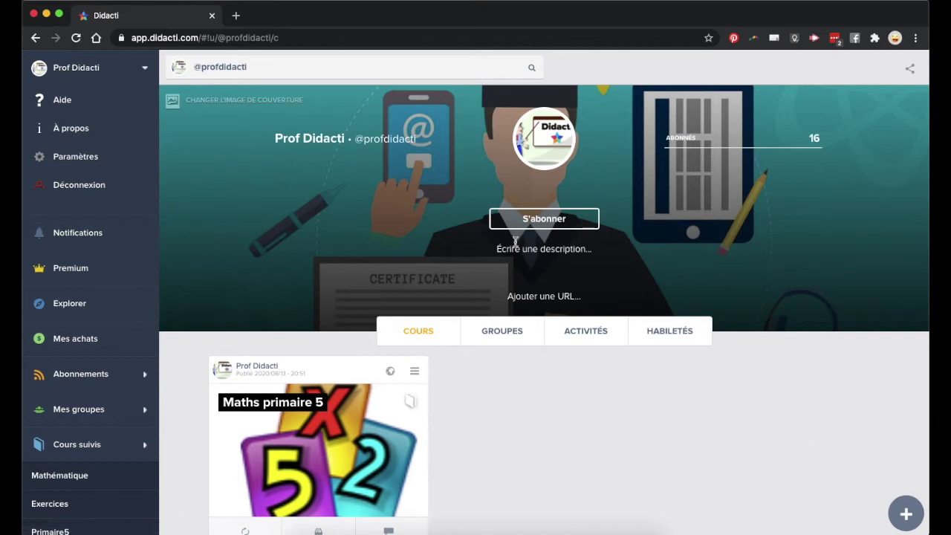
# Step: Start a new activity and enter "50,4 - 0,4 =" as its content
pyautogui.click(905, 514)
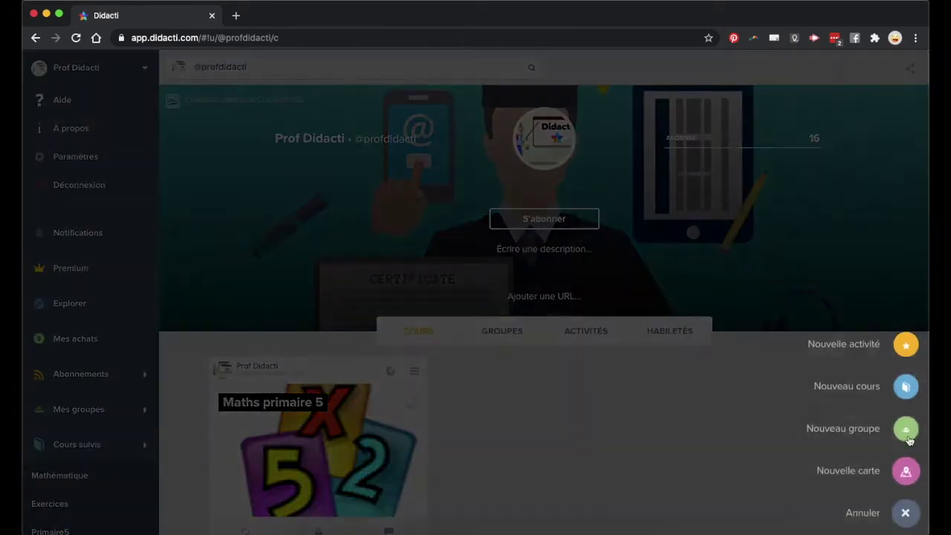
pyautogui.click(905, 343)
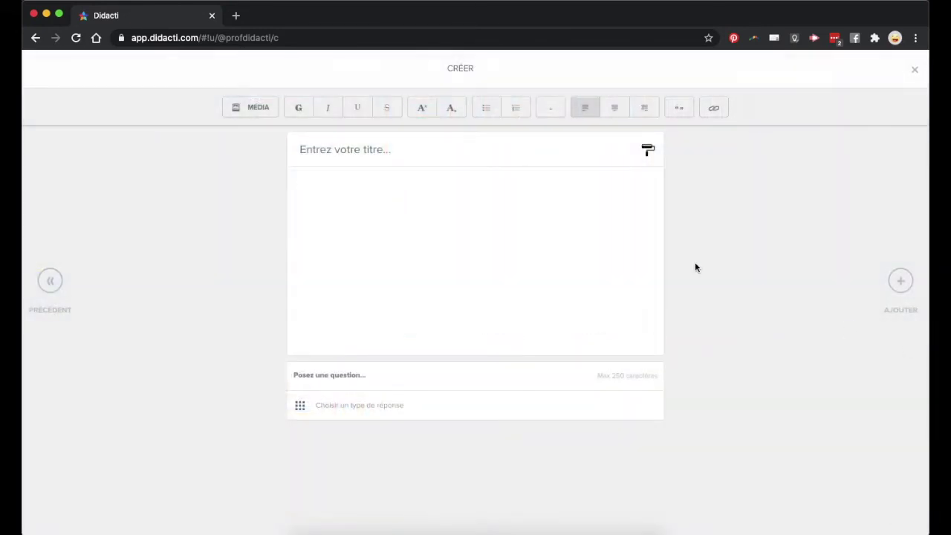
pyautogui.click(249, 108)
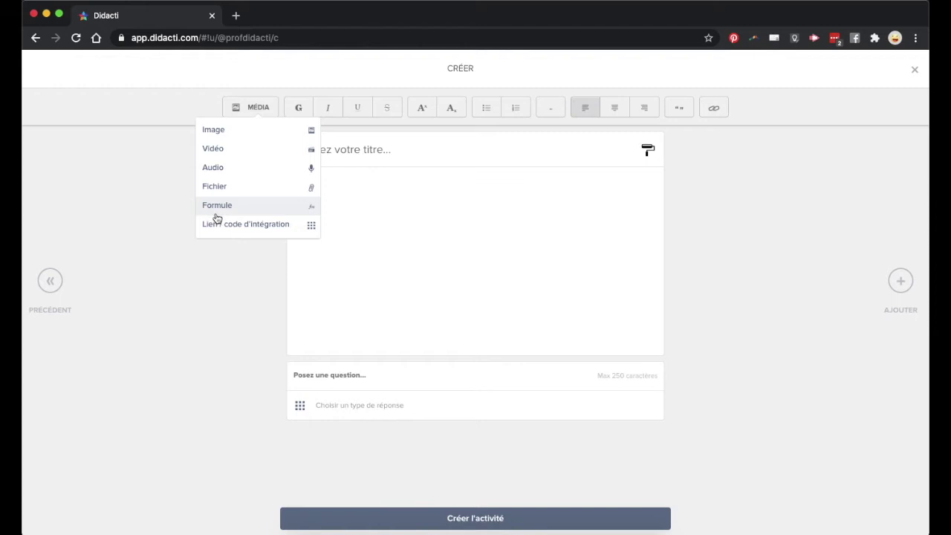
pyautogui.click(426, 264)
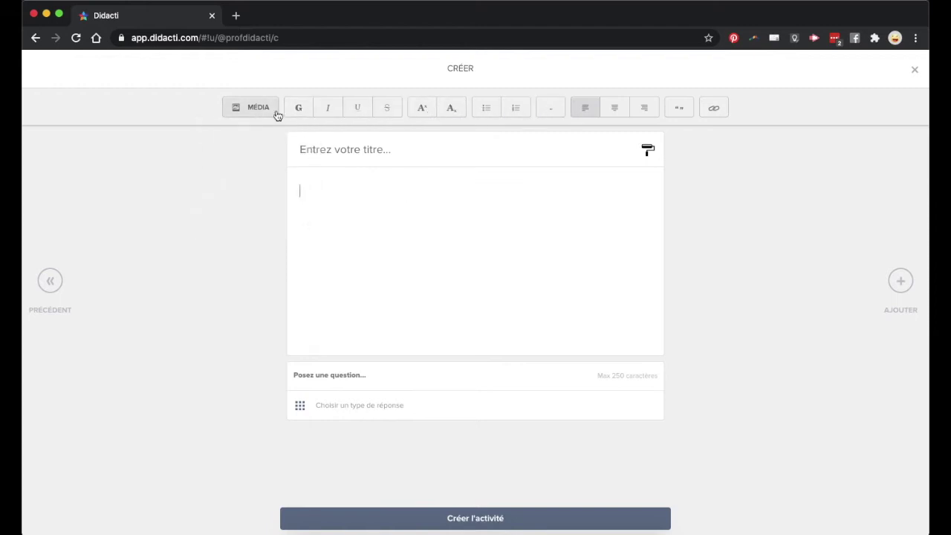
pyautogui.click(337, 374)
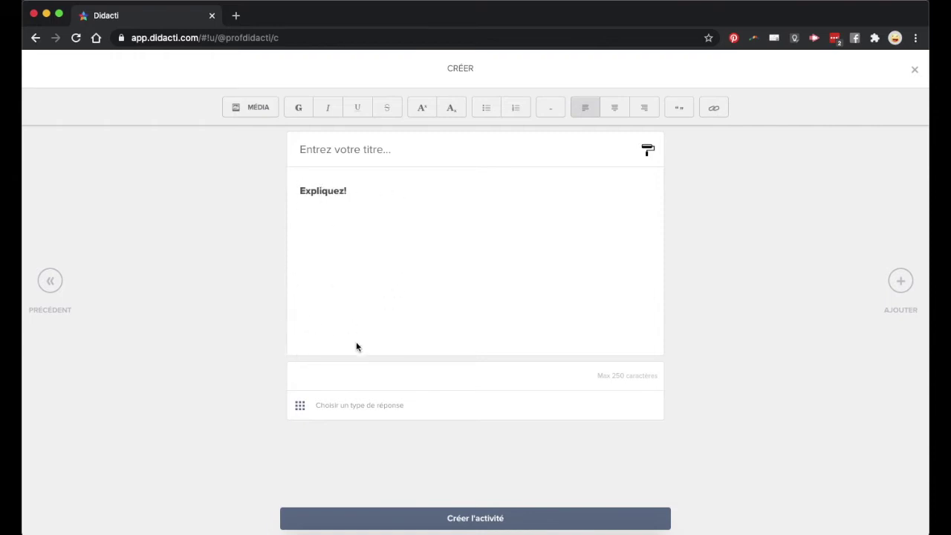
pyautogui.click(353, 192)
pyautogui.click(344, 187)
pyautogui.write('50,4 -')
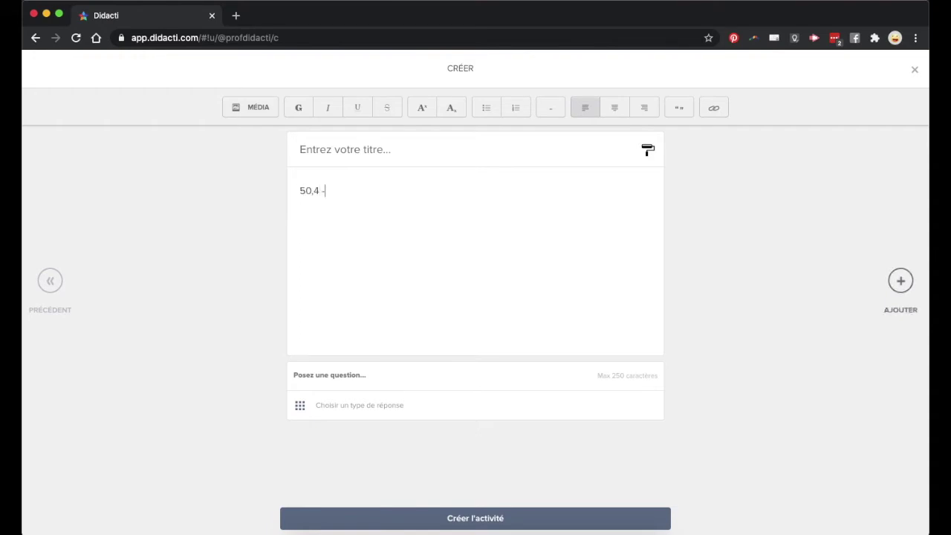
pyautogui.write(' 0,4 =')
# Step: Enter the question "Résous." for the activity and choose Choix multiple as its answer type
pyautogui.click(329, 378)
pyautogui.write('Résous.')
pyautogui.click(379, 410)
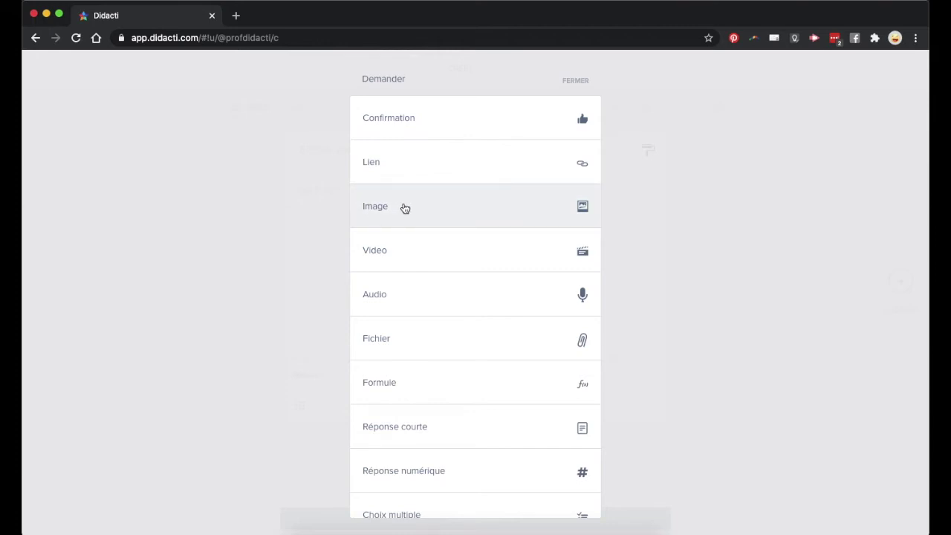
pyautogui.scroll(-2, 396, 303)
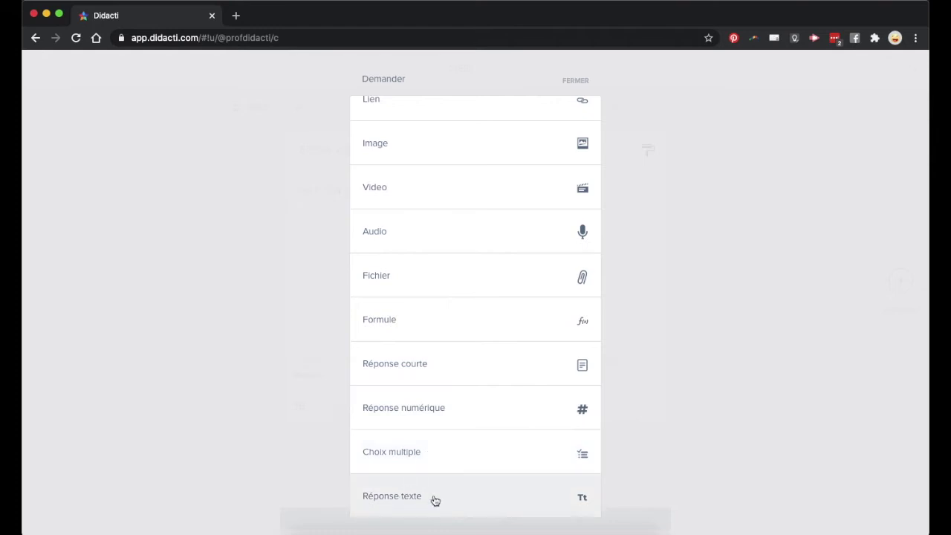
pyautogui.click(418, 452)
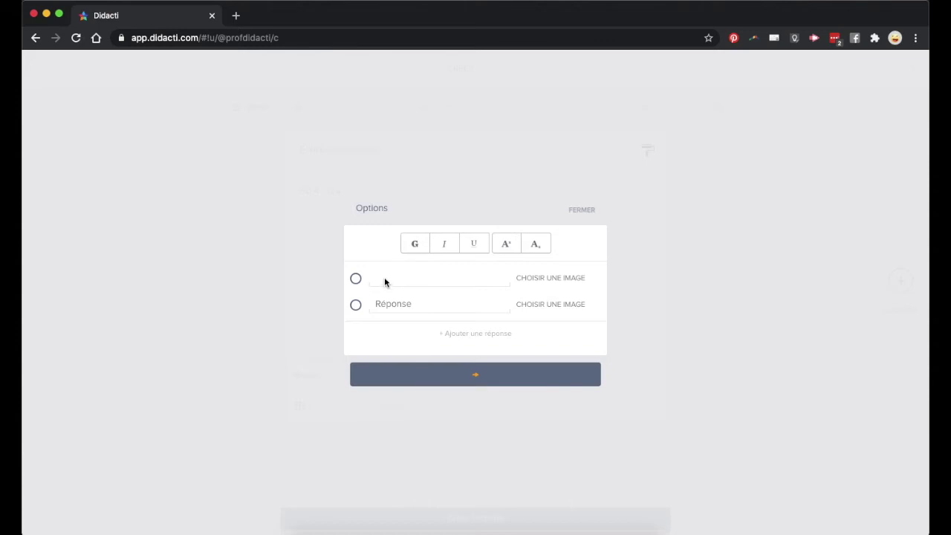
# Step: Fill in the answer choices 50,0, 46,4 and 45, mark 50,0 as correct, and confirm them
pyautogui.write('50,0')
pyautogui.click(355, 282)
pyautogui.click(383, 304)
pyautogui.write('46,4')
pyautogui.click(448, 334)
pyautogui.click(425, 321)
pyautogui.write('45')
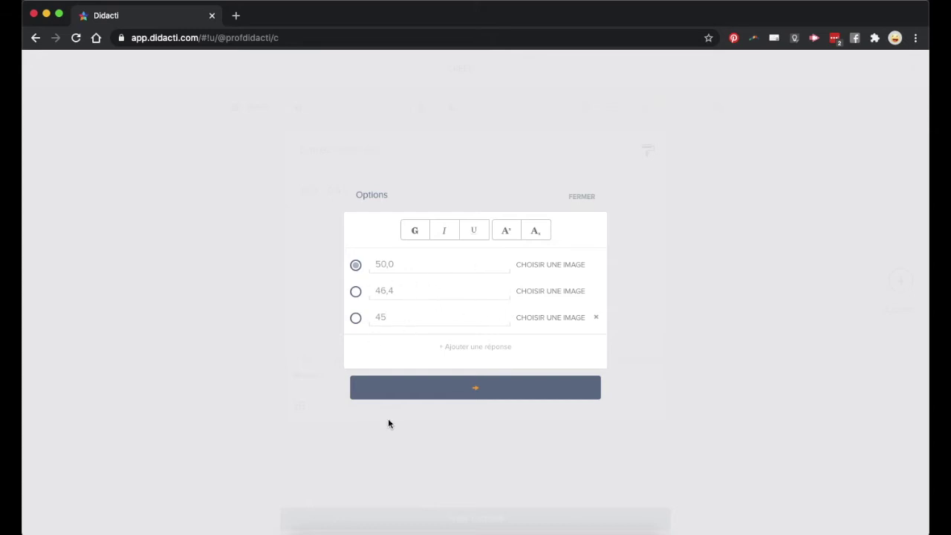
pyautogui.click(476, 390)
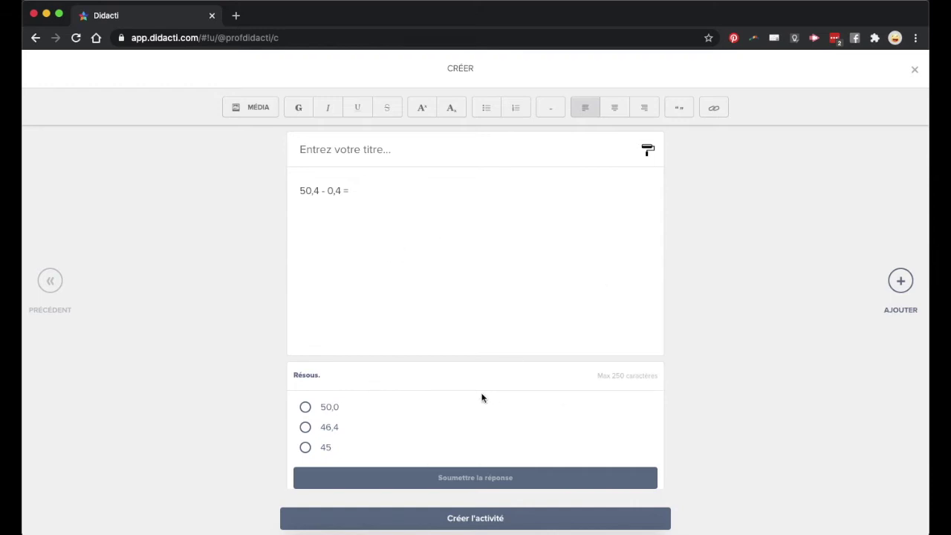
# Step: Review the activity's calculation, question and answer choices, and check which answer is marked as correct
pyautogui.scroll(-1, 416, 294)
pyautogui.scroll(1, 416, 293)
pyautogui.scroll(-1, 425, 409)
pyautogui.scroll(1, 426, 408)
pyautogui.scroll(-1, 426, 408)
pyautogui.scroll(-1, 426, 409)
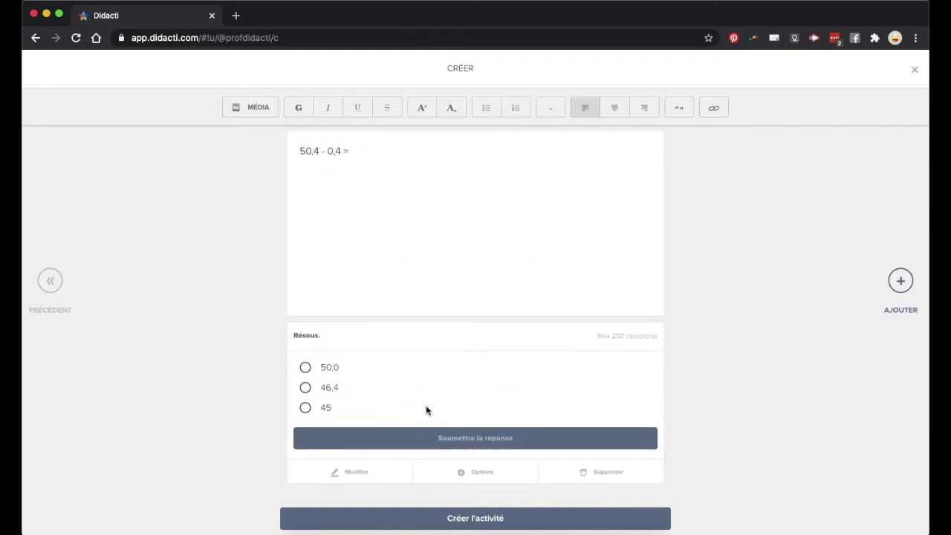
pyautogui.scroll(1, 426, 409)
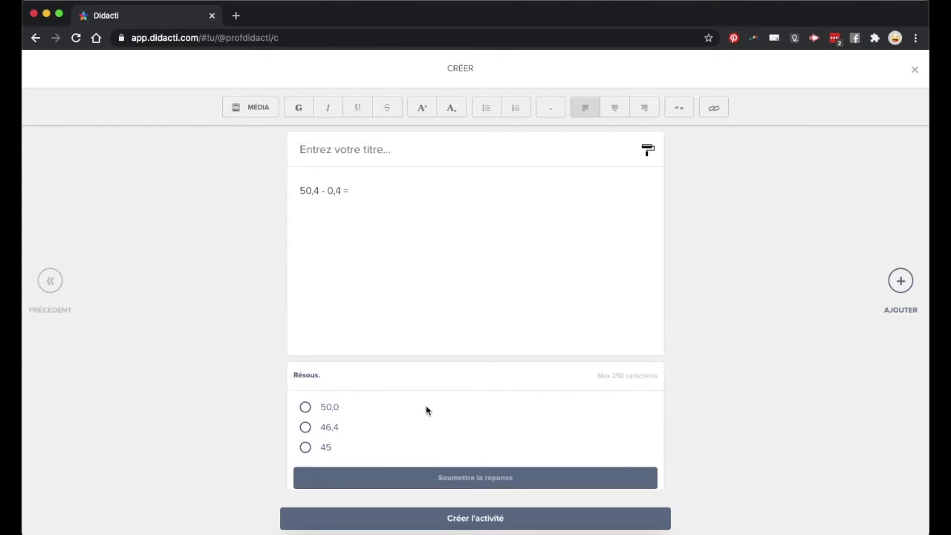
pyautogui.scroll(-1, 425, 410)
pyautogui.scroll(1, 426, 410)
pyautogui.scroll(-1, 420, 222)
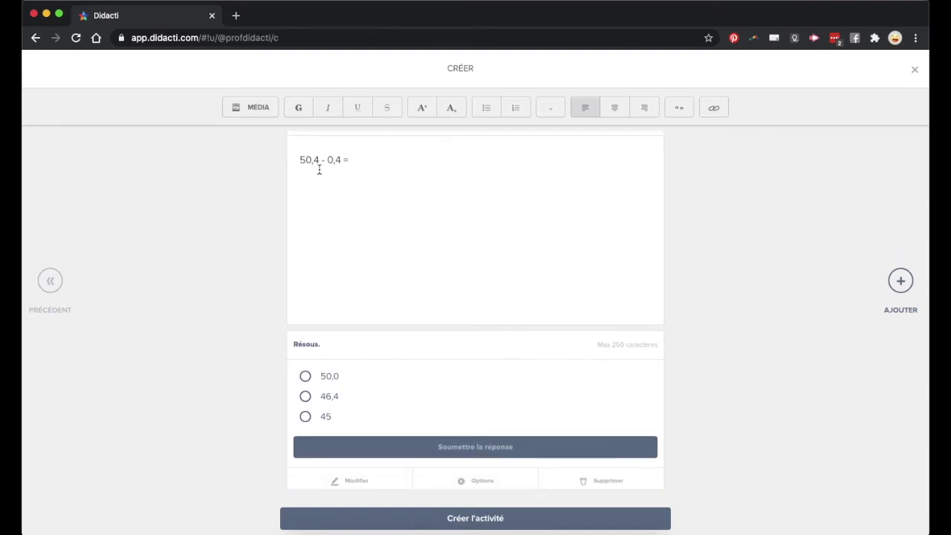
pyautogui.scroll(1, 311, 168)
pyautogui.moveTo(298, 189); pyautogui.dragTo(379, 194)
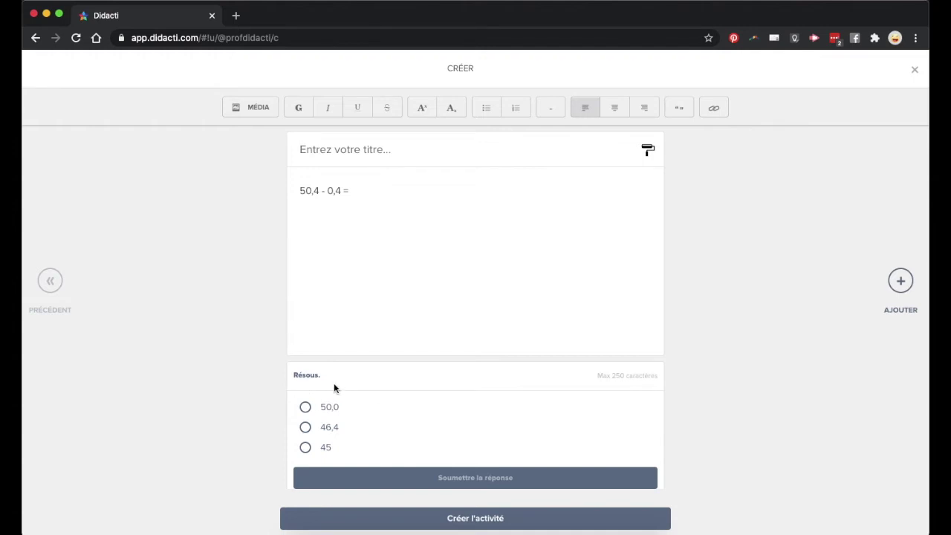
pyautogui.scroll(-1, 334, 386)
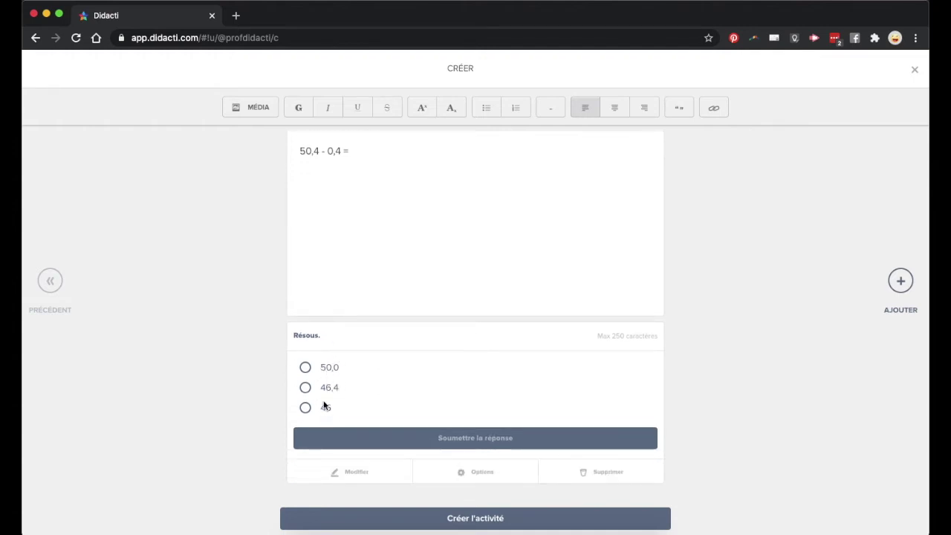
pyautogui.click(344, 473)
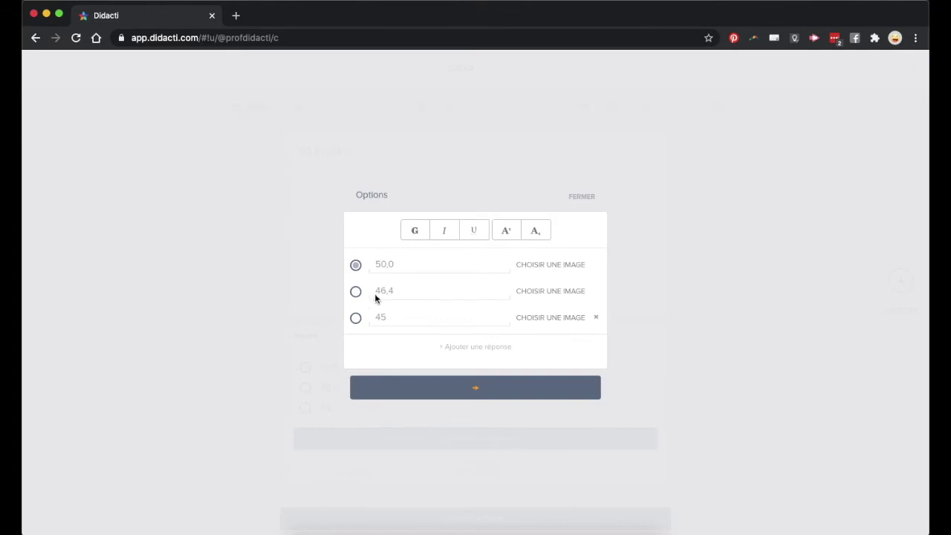
pyautogui.click(462, 390)
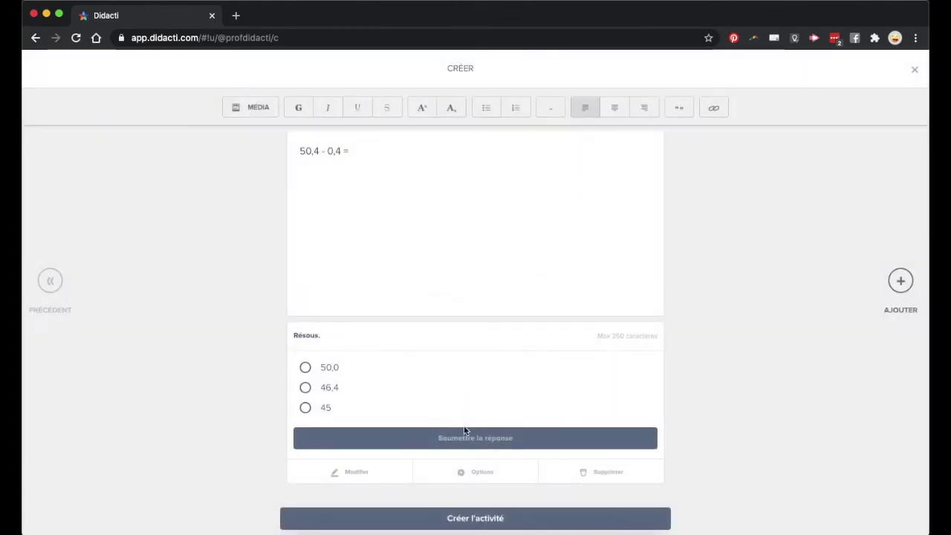
# Step: Set public answers to Non and retries to Oui in the question's options, and save them
pyautogui.click(483, 473)
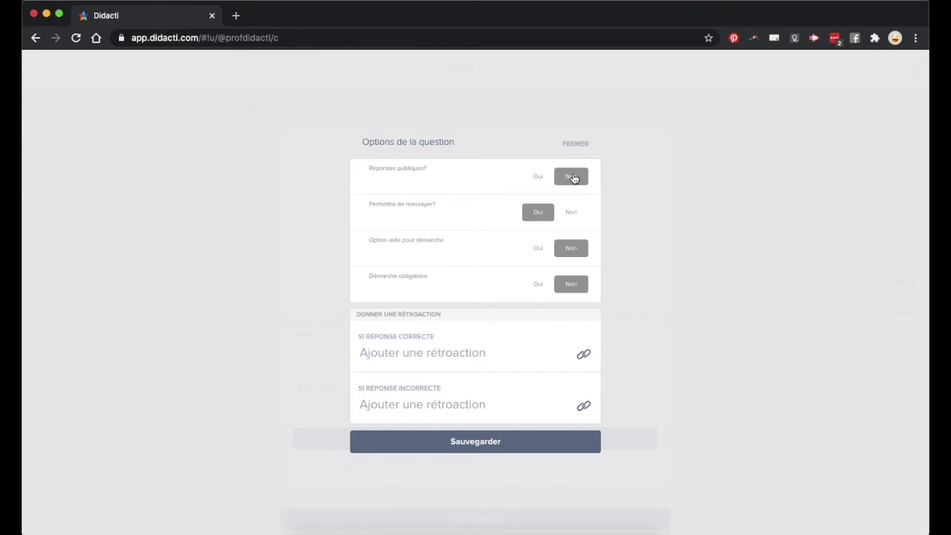
pyautogui.click(539, 178)
pyautogui.click(573, 178)
pyautogui.click(538, 179)
pyautogui.click(573, 181)
pyautogui.click(577, 216)
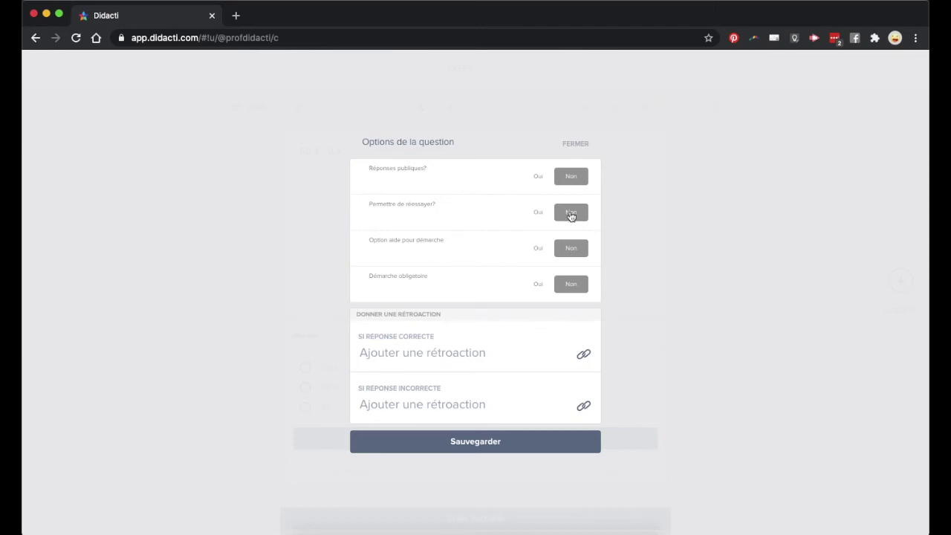
pyautogui.click(541, 215)
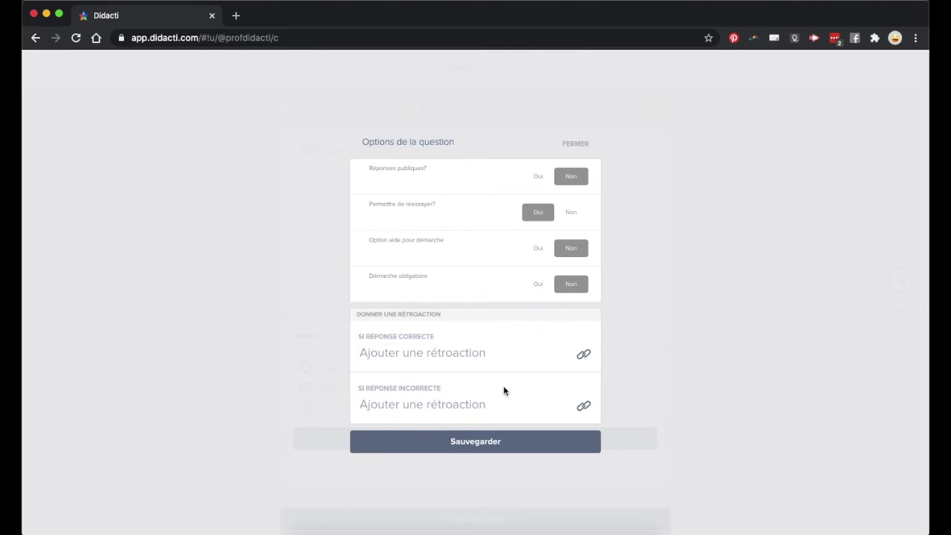
pyautogui.click(476, 443)
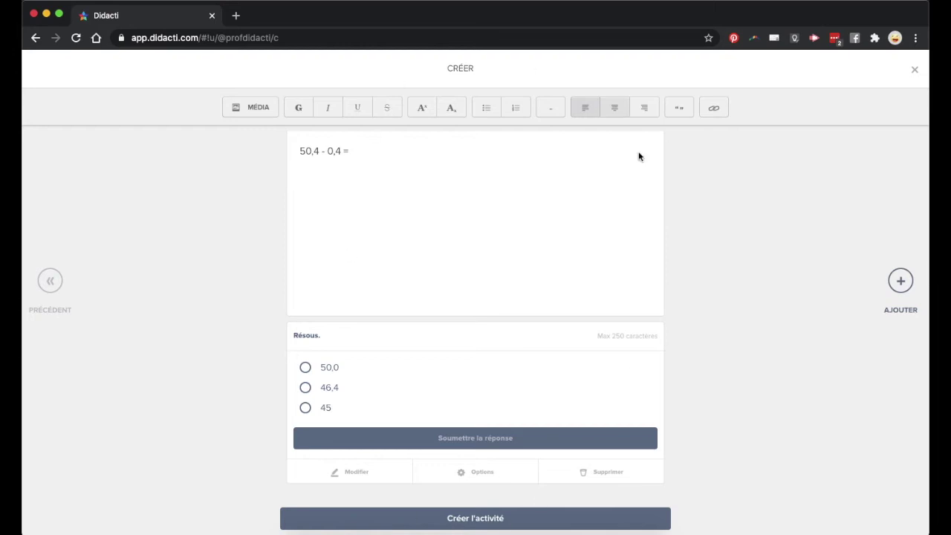
# Step: Create the activity and assign it the keywords Mathématique, Exercices, Primaire5, Nombres_décimaux and Soustraction
pyautogui.click(471, 514)
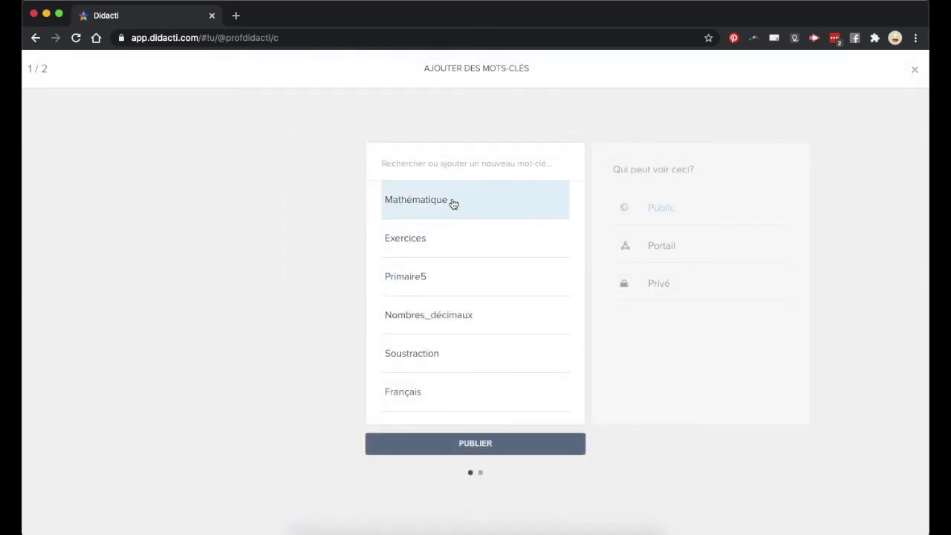
pyautogui.click(453, 204)
pyautogui.click(437, 237)
pyautogui.click(431, 275)
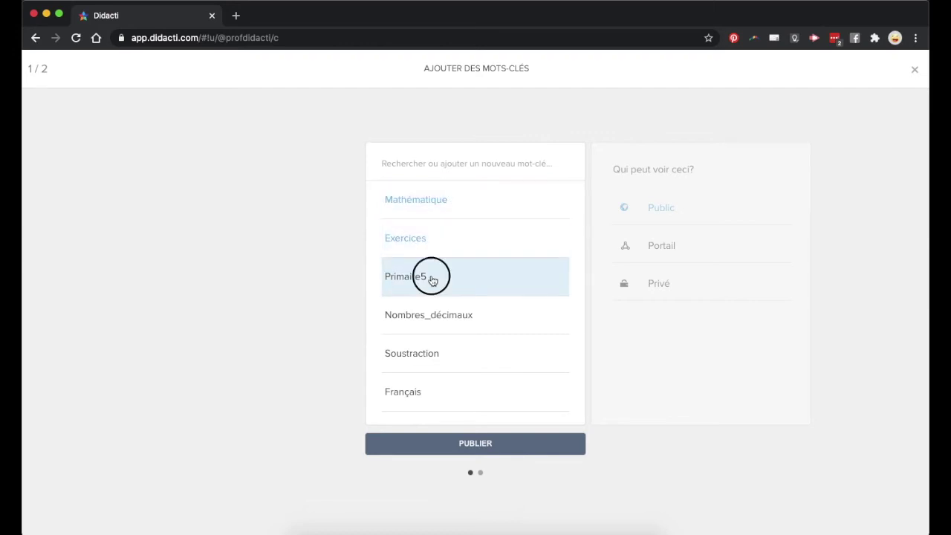
pyautogui.scroll(-3, 432, 278)
pyautogui.scroll(-3, 431, 280)
pyautogui.scroll(5, 432, 280)
pyautogui.click(433, 316)
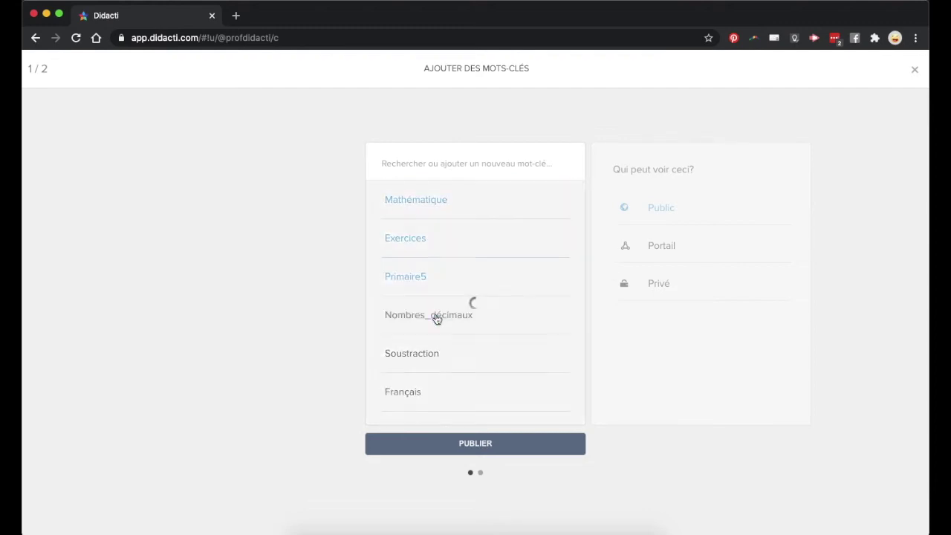
pyautogui.click(430, 355)
# Step: Add the keyword Étape1 to the activity and look through the remaining keywords
pyautogui.scroll(-3, 428, 360)
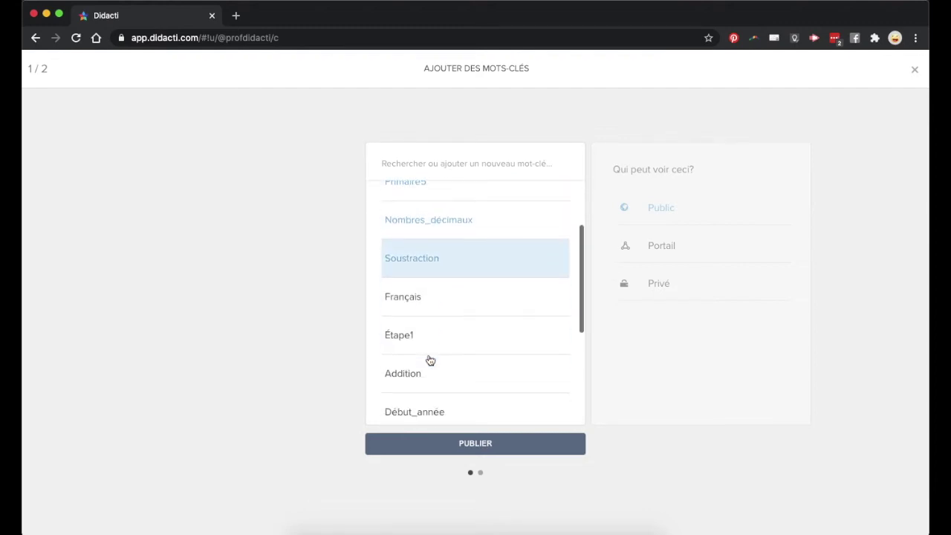
pyautogui.click(427, 335)
pyautogui.scroll(-3, 427, 334)
pyautogui.scroll(3, 416, 375)
pyautogui.scroll(-4, 414, 382)
pyautogui.scroll(-3, 414, 382)
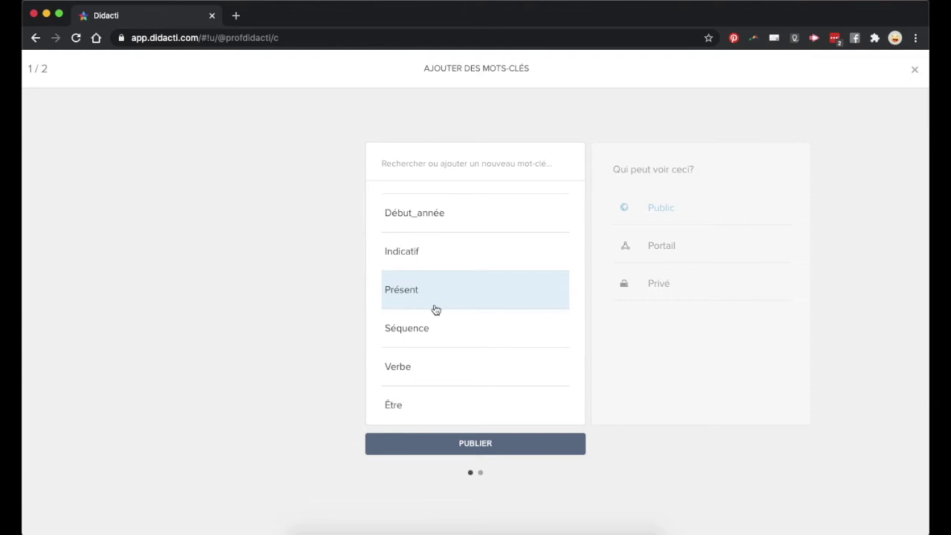
pyautogui.scroll(6, 435, 310)
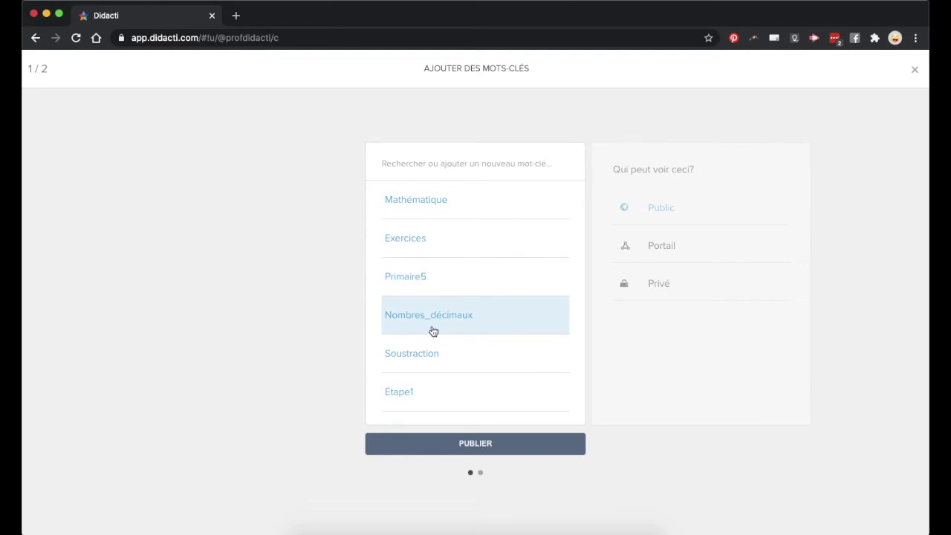
pyautogui.scroll(-5, 433, 331)
pyautogui.scroll(5, 434, 331)
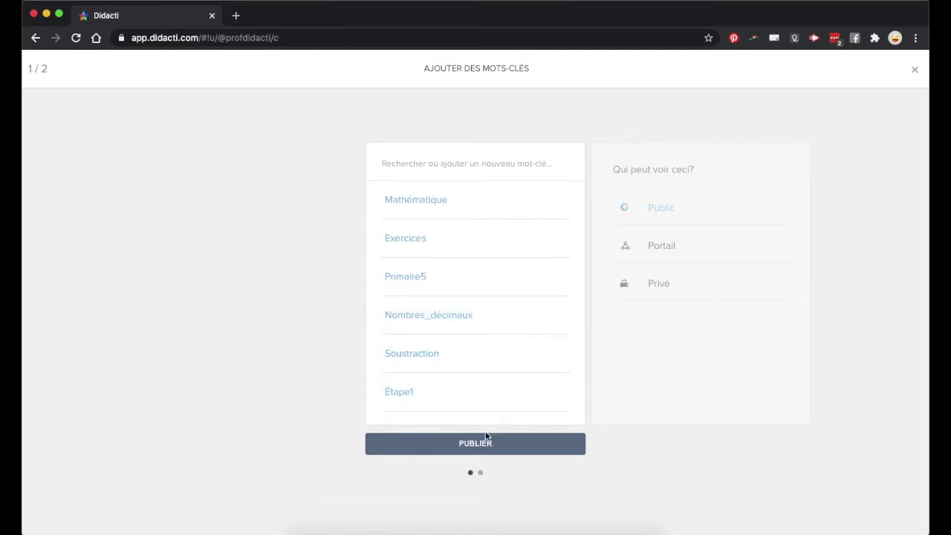
# Step: Set the activity's visibility to Public and publish it
pyautogui.click(702, 381)
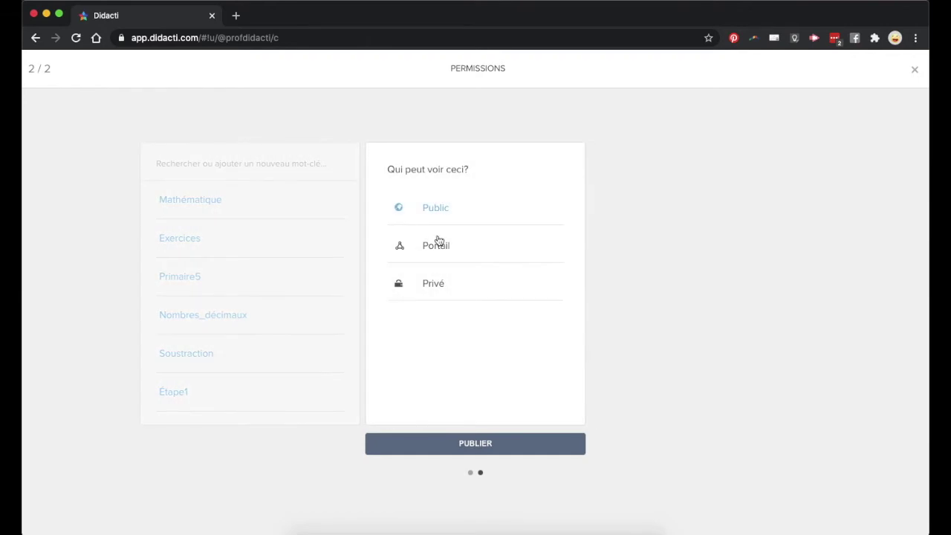
pyautogui.click(430, 285)
pyautogui.click(429, 216)
pyautogui.click(431, 287)
pyautogui.click(440, 214)
pyautogui.click(471, 444)
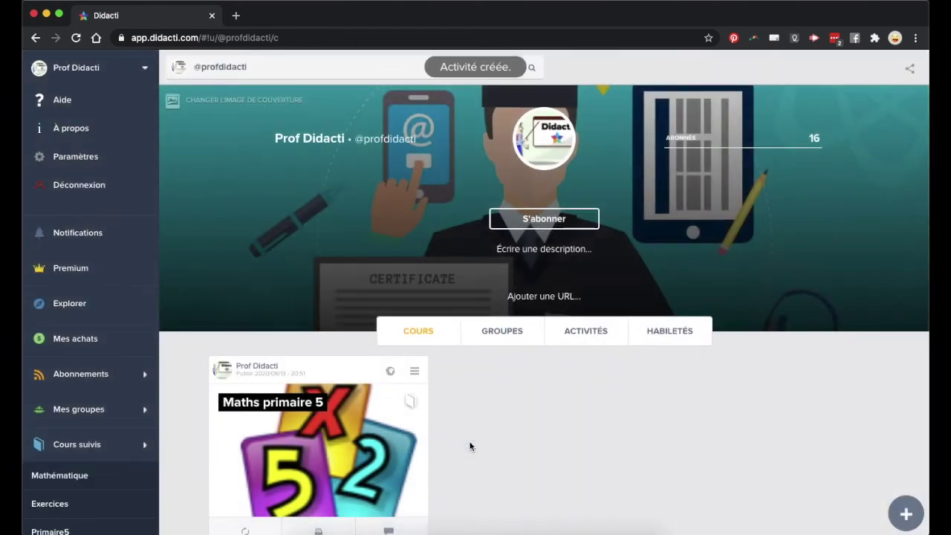
# Step: Open the profile's list of activities and look through the published activity cards
pyautogui.click(592, 331)
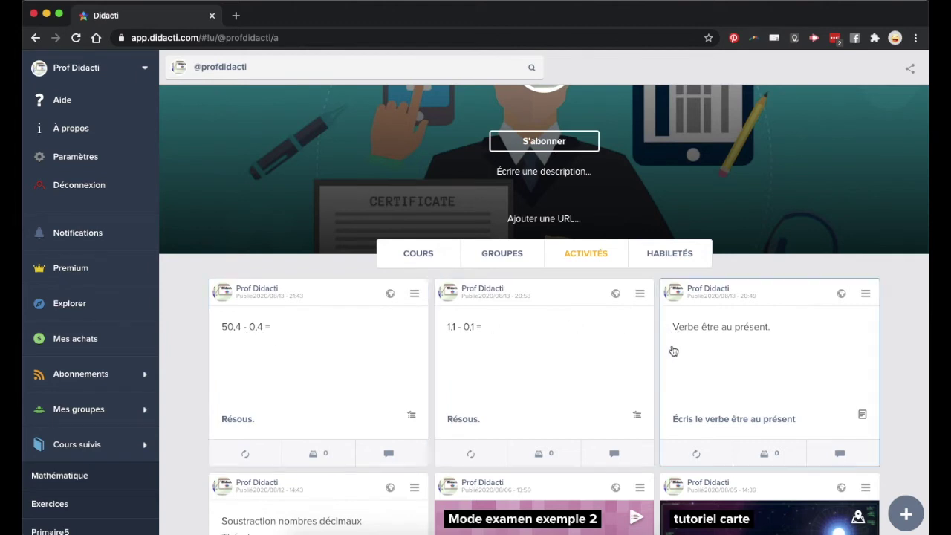
pyautogui.scroll(-5, 672, 349)
pyautogui.scroll(3, 672, 350)
pyautogui.scroll(2, 673, 349)
pyautogui.scroll(-3, 672, 350)
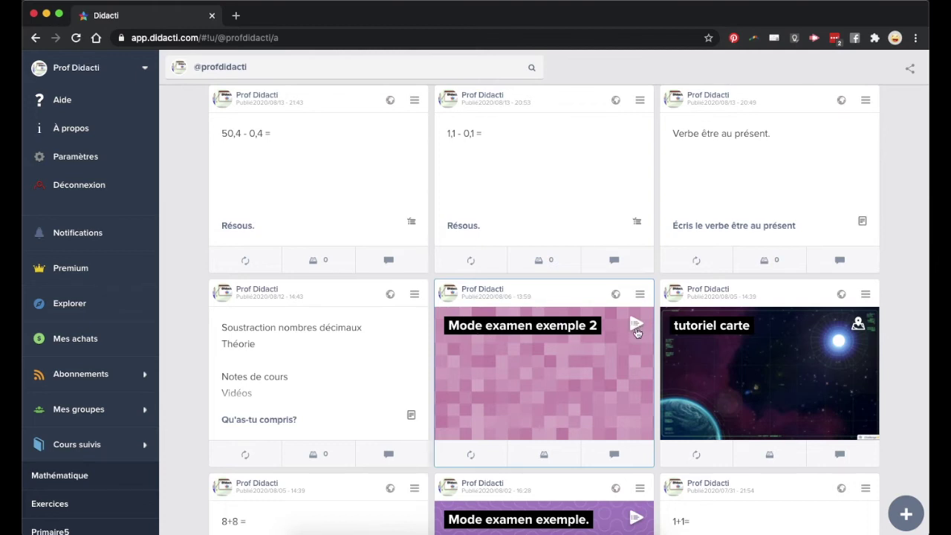
pyautogui.scroll(1, 624, 339)
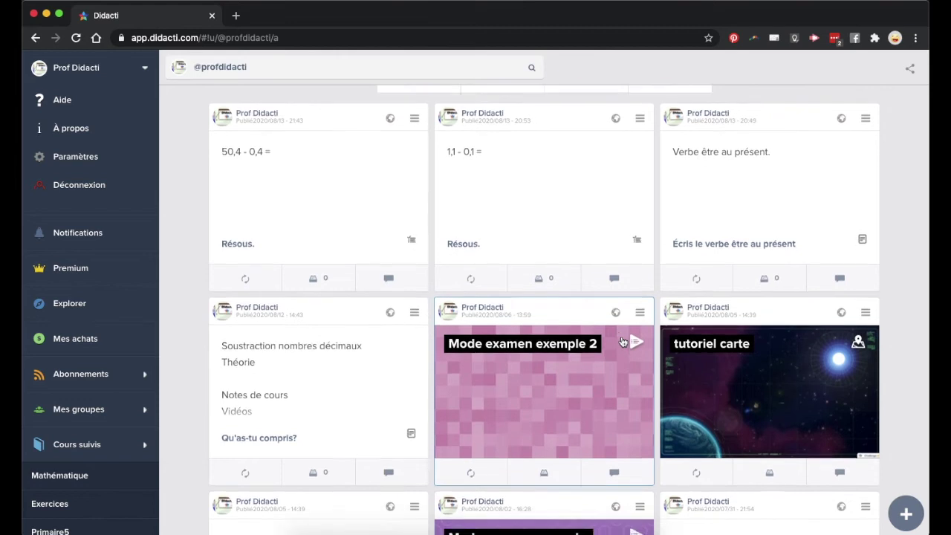
pyautogui.scroll(-1, 622, 342)
pyautogui.scroll(4, 621, 340)
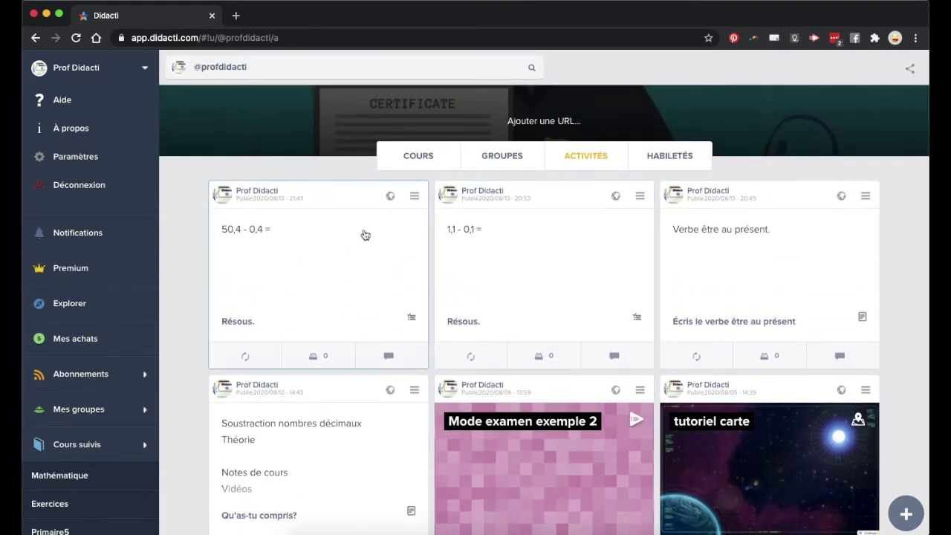
# Step: Start a new activity and enter "Regarde la vidéo suivante." as its content text
pyautogui.scroll(2, 337, 236)
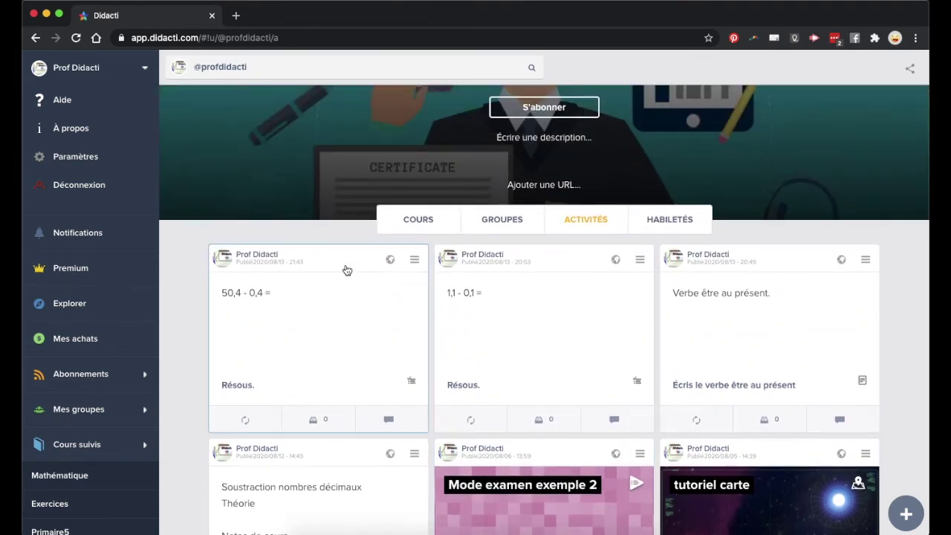
pyautogui.scroll(-2, 564, 401)
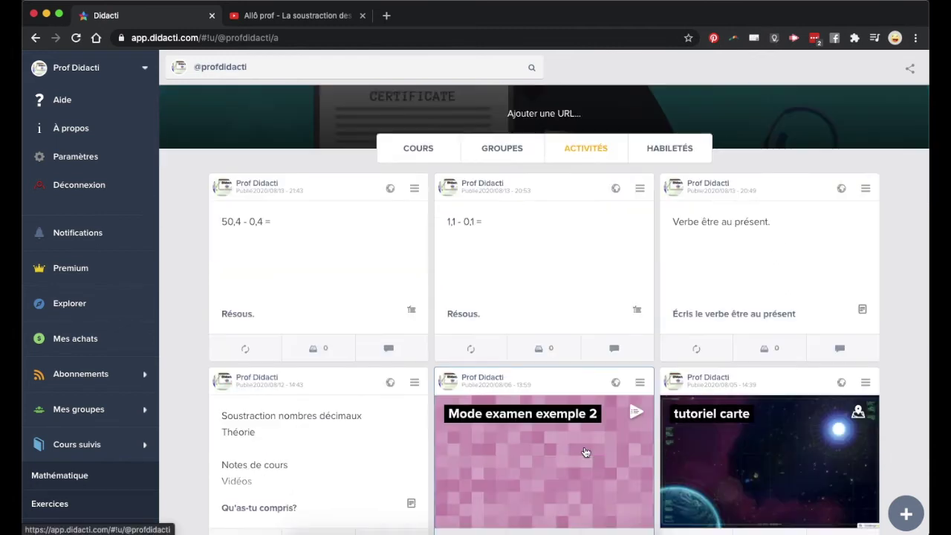
pyautogui.click(906, 516)
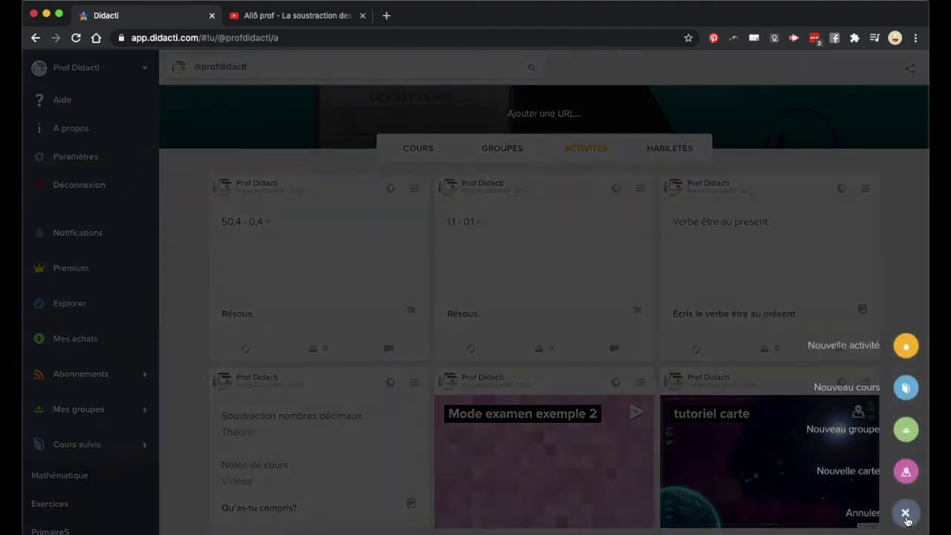
pyautogui.click(908, 343)
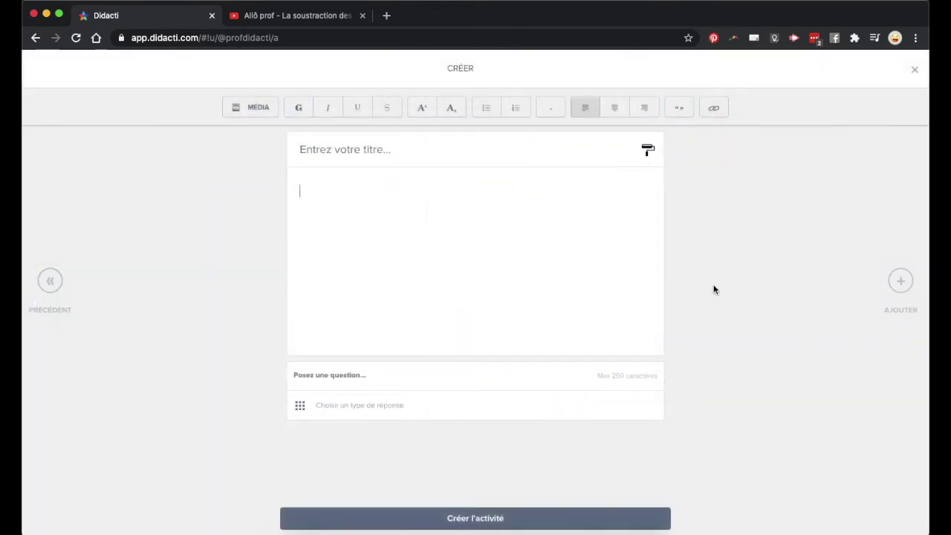
pyautogui.click(339, 190)
pyautogui.write('Regarde la vidéo ')
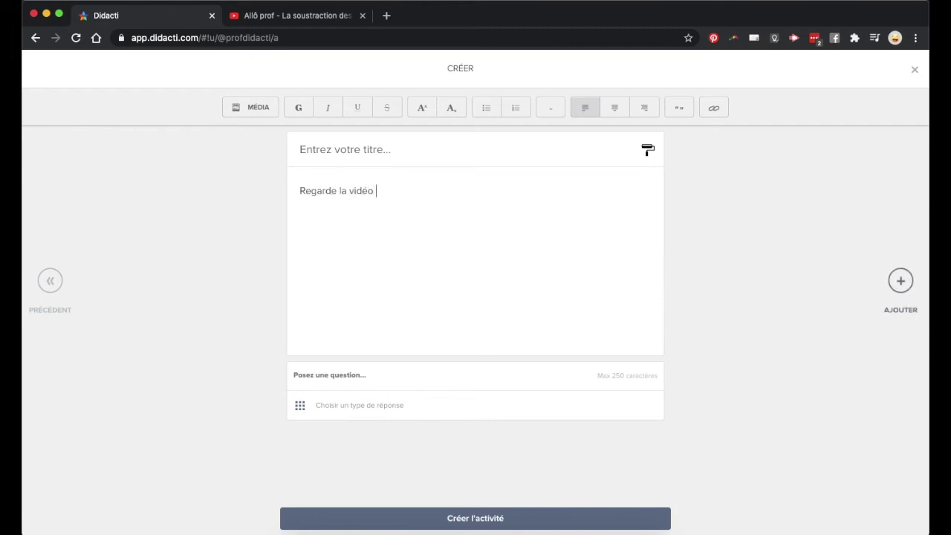
pyautogui.write('soi')
pyautogui.write('vrante')
pyautogui.write('ante')
# Step: Copy the share link of the YouTube video "Allô prof - La soustraction des nombres décimaux" and return to the Didacti activity
pyautogui.click(295, 21)
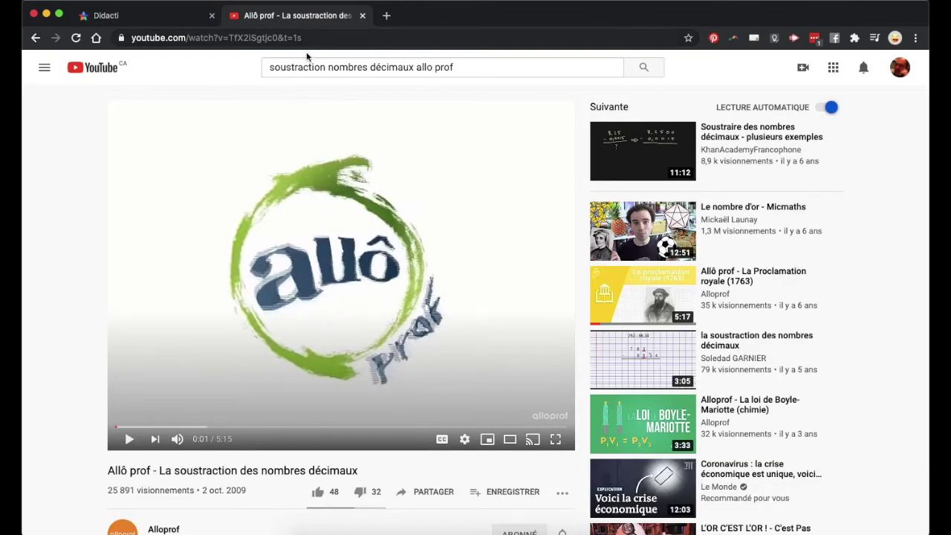
pyautogui.scroll(-3, 422, 404)
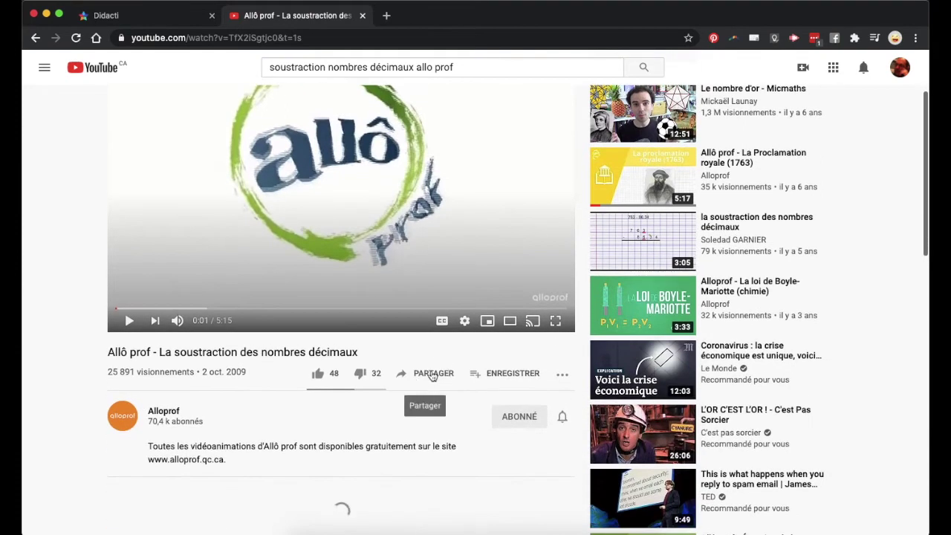
pyautogui.click(429, 374)
pyautogui.click(592, 316)
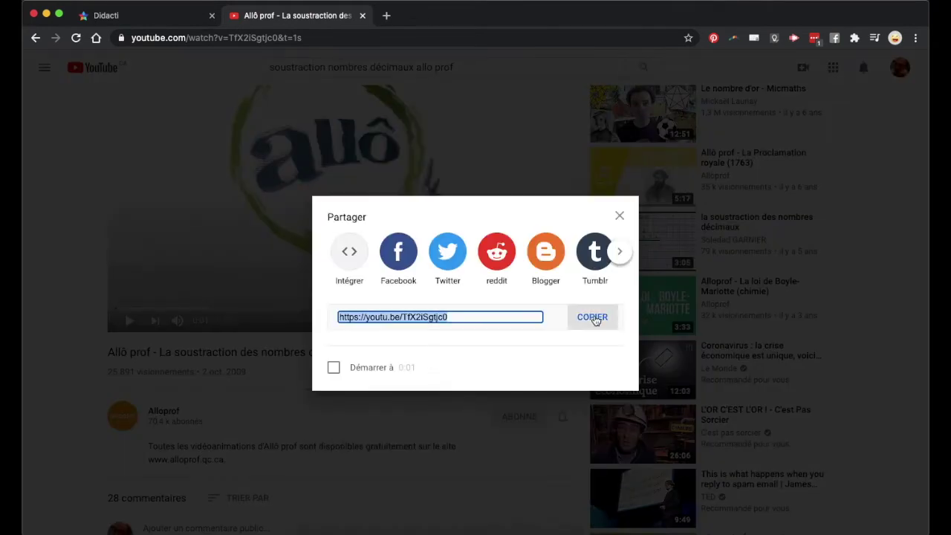
pyautogui.click(619, 216)
pyautogui.click(171, 15)
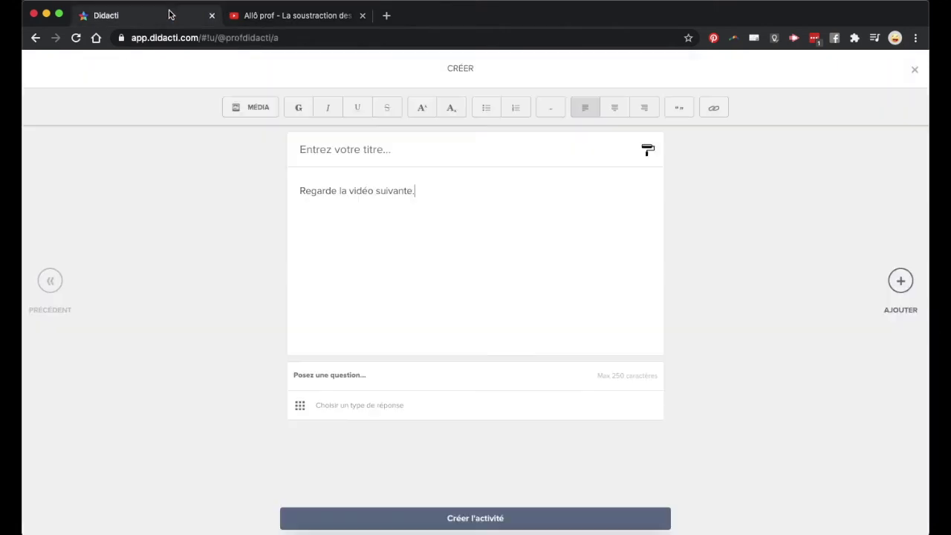
# Step: Embed the copied video link on a new line below the text and briefly play the video to test it
pyautogui.press('Return')
pyautogui.rightClick(327, 206)
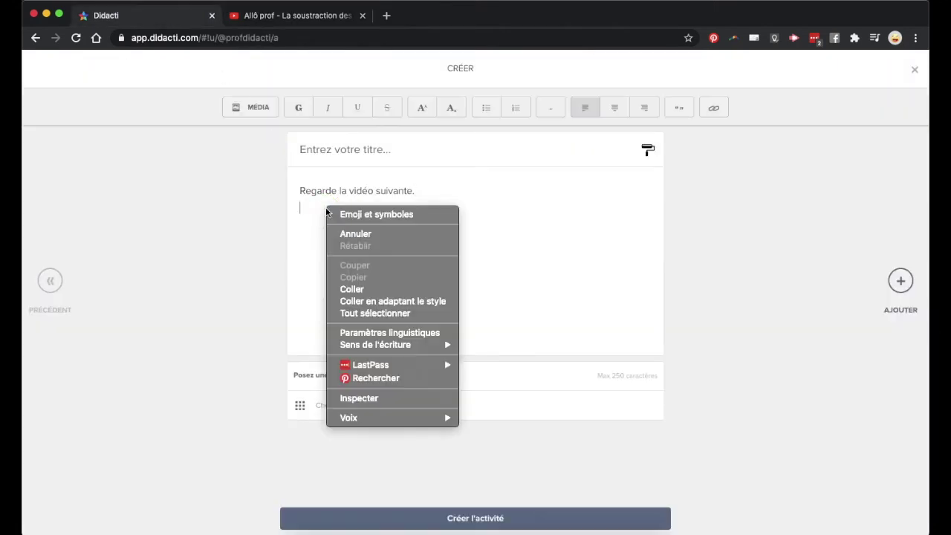
pyautogui.click(345, 290)
pyautogui.scroll(-1, 344, 290)
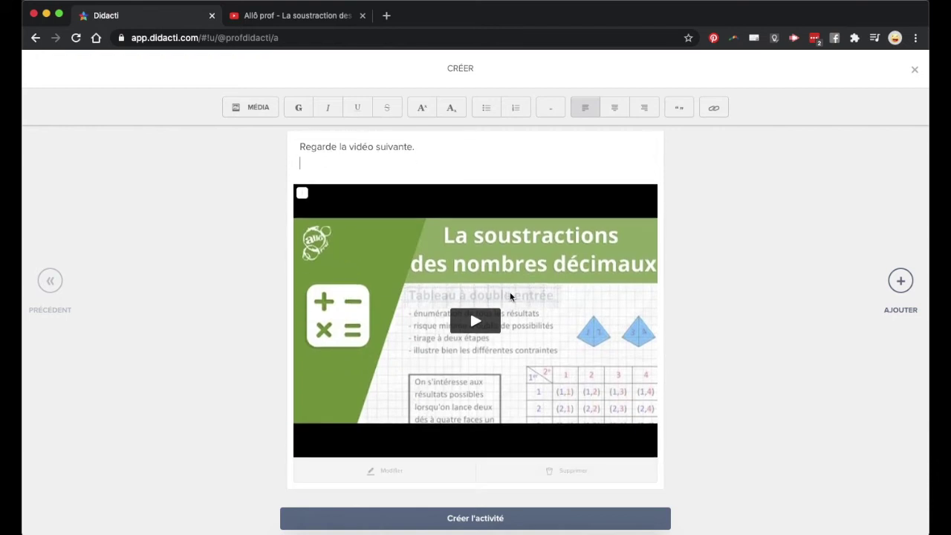
pyautogui.click(470, 323)
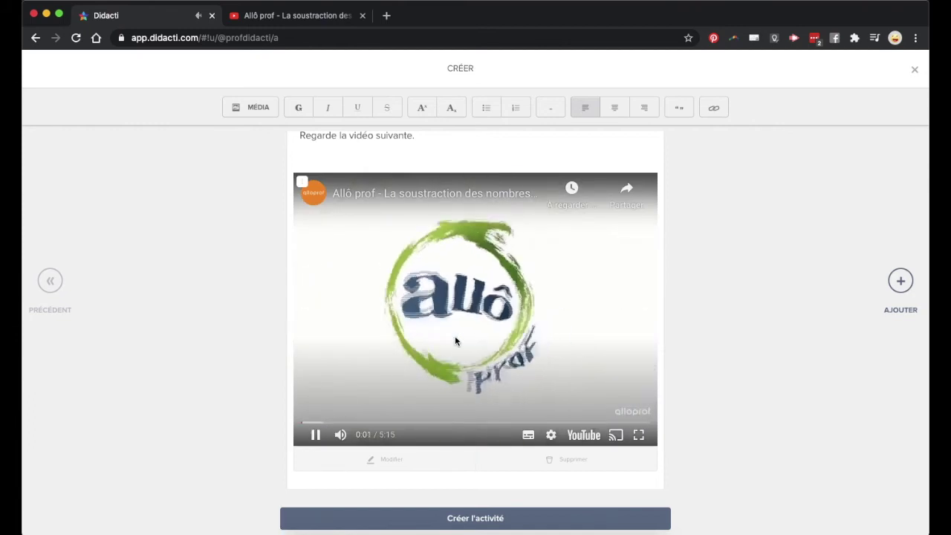
pyautogui.click(455, 335)
# Step: Write "Lis les notes de cours." on the line below the embedded video
pyautogui.write('Le')
pyautogui.press('BackSpace')
pyautogui.write('is les notes de cour')
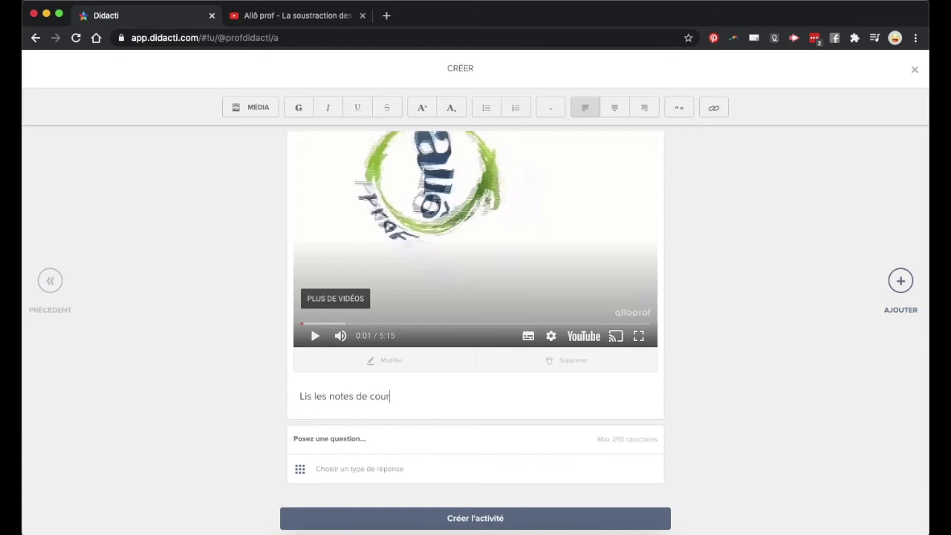
pyautogui.write('s.')
pyautogui.press('Return')
# Step: Attach the file "Notes de cours soustracion nb décimaux.pdf" below the course notes instruction and check its file settings
pyautogui.click(250, 110)
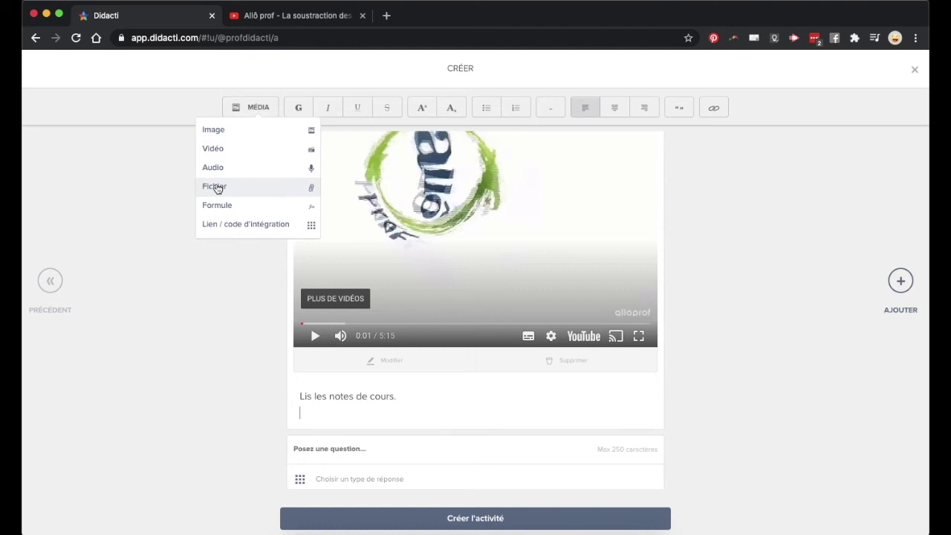
pyautogui.click(216, 187)
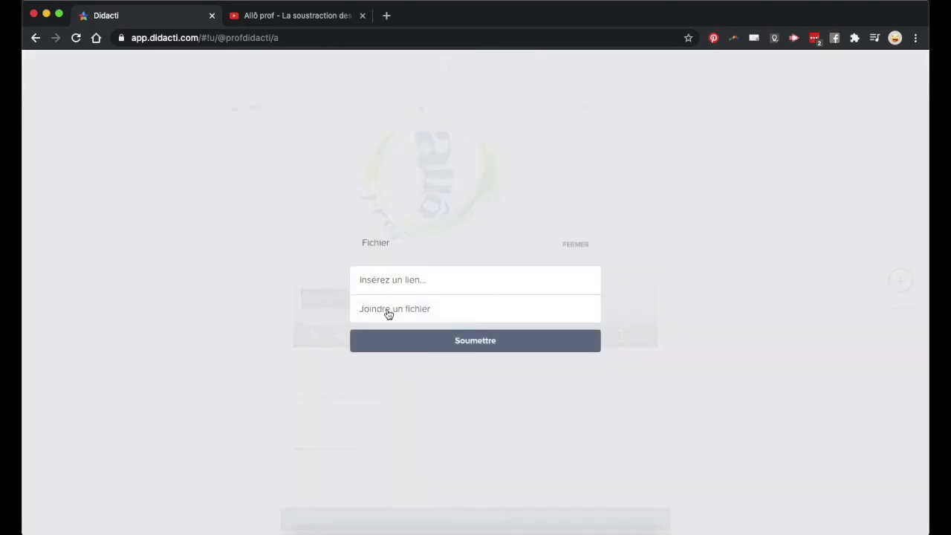
pyautogui.click(388, 312)
pyautogui.doubleClick(391, 216)
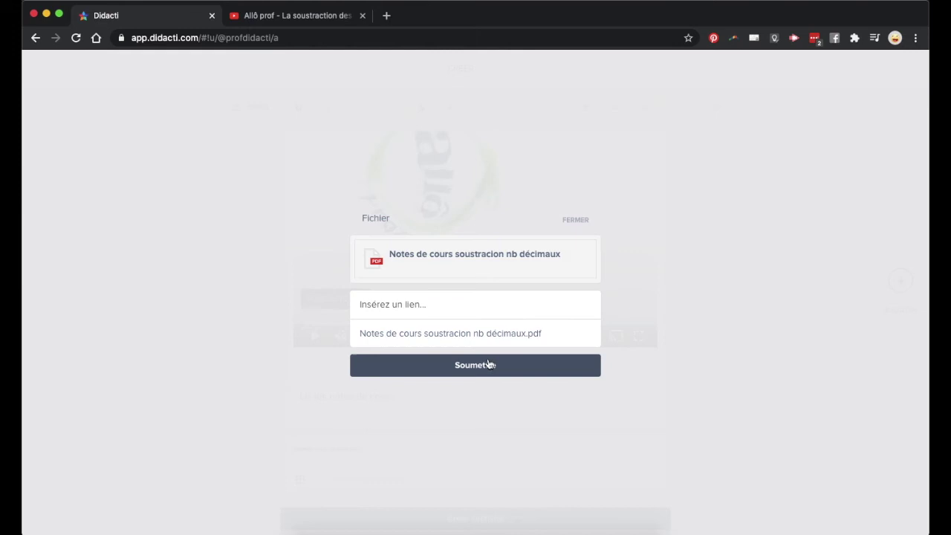
pyautogui.click(483, 368)
pyautogui.scroll(-2, 483, 368)
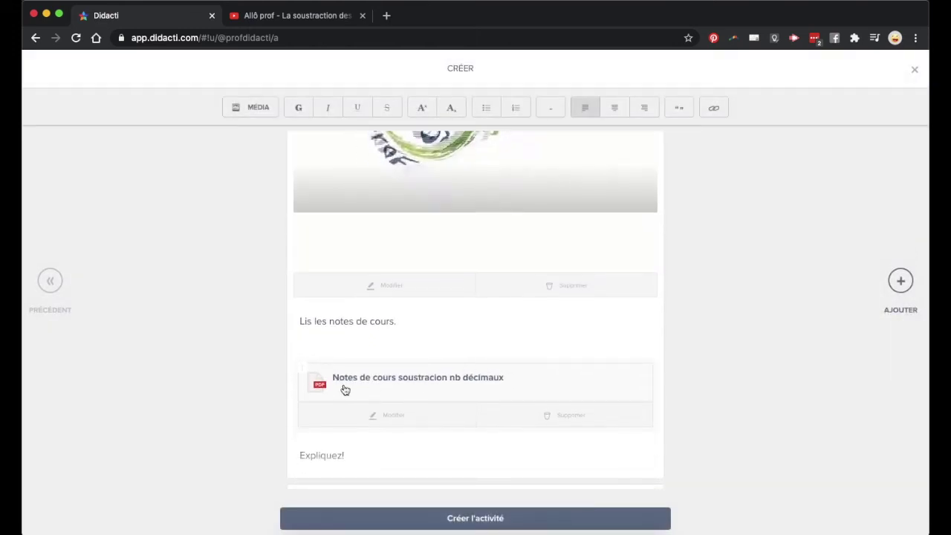
pyautogui.scroll(-2, 590, 382)
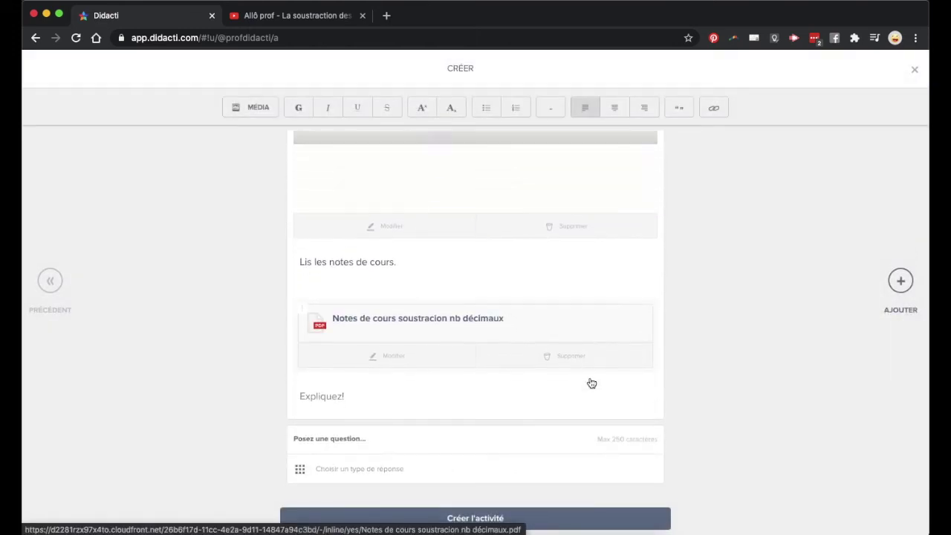
pyautogui.click(385, 359)
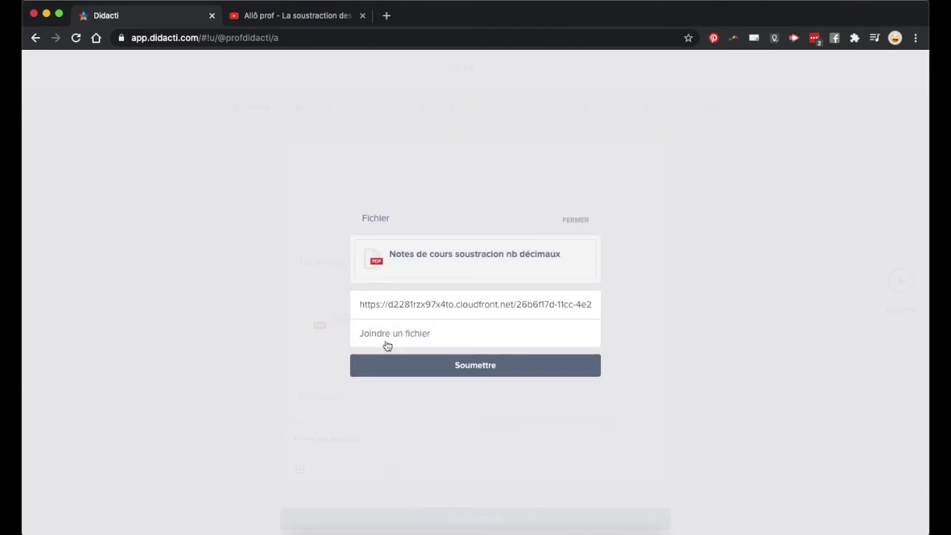
pyautogui.click(576, 221)
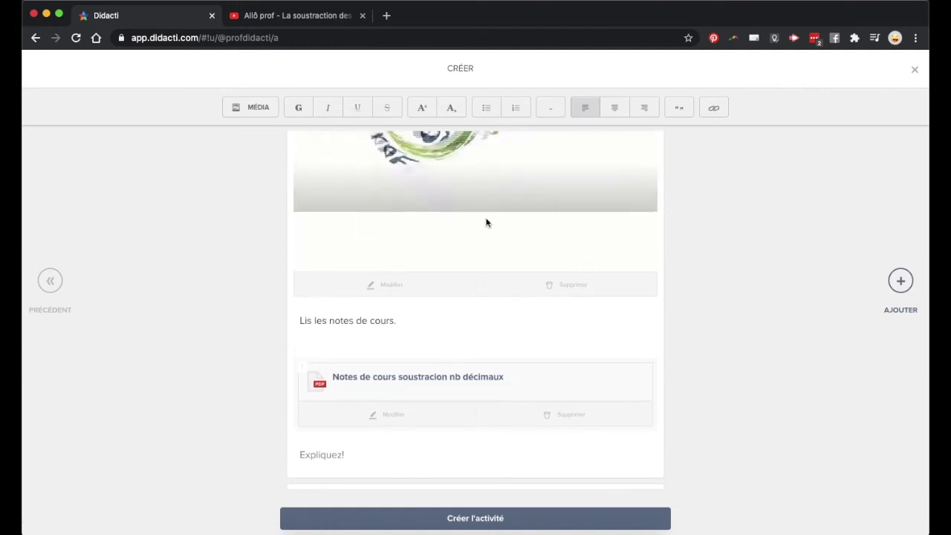
# Step: Ask the question "Qu'as-tu compris?" with the Réponse texte answer type, leaving the minimum and maximum word counts blank
pyautogui.scroll(1, 436, 286)
pyautogui.scroll(-2, 436, 285)
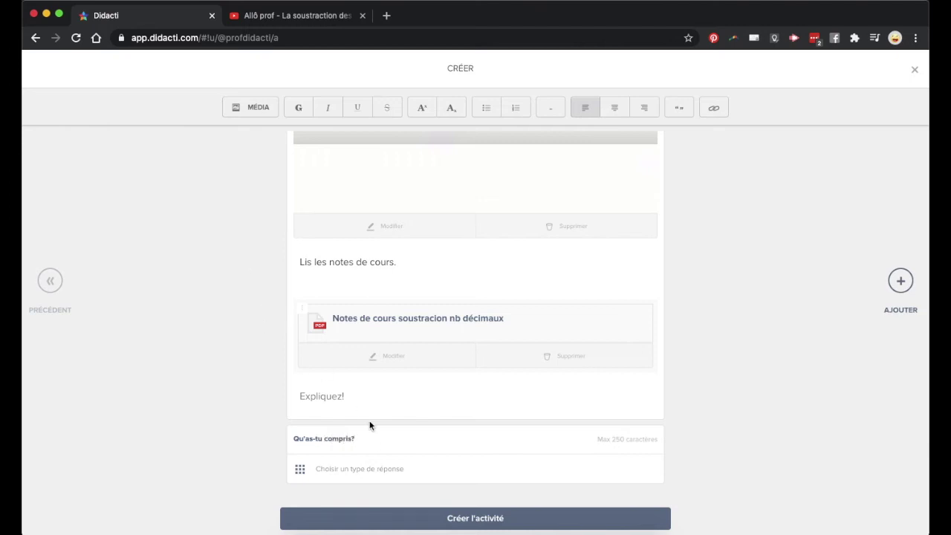
pyautogui.click(373, 471)
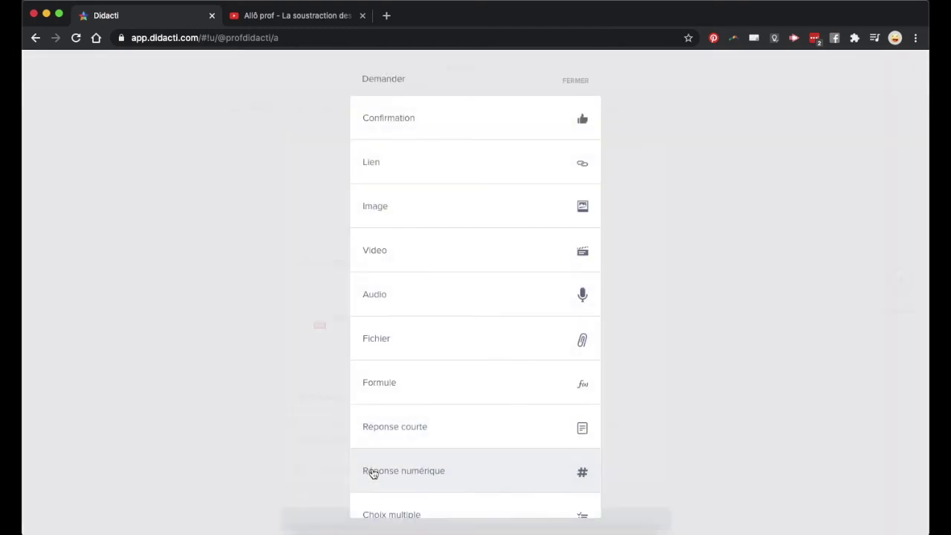
pyautogui.scroll(-2, 373, 474)
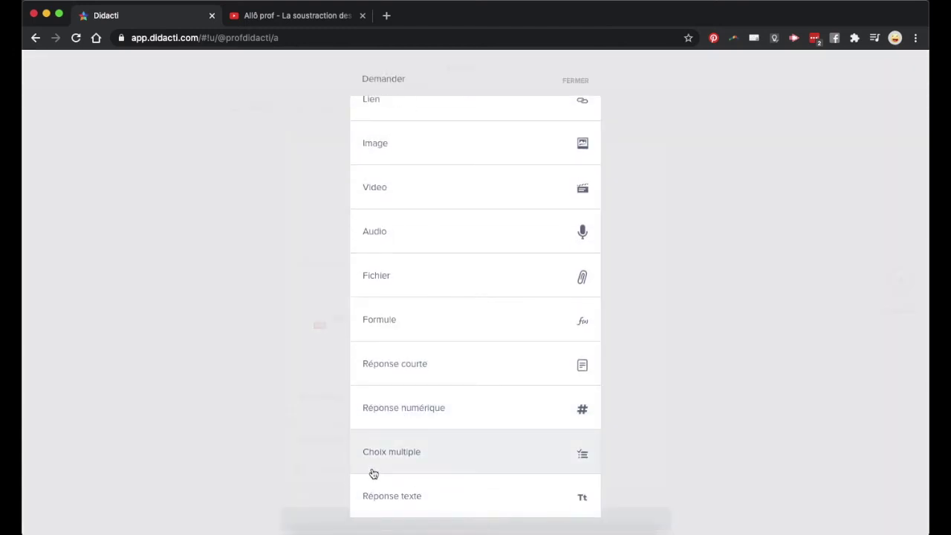
pyautogui.click(398, 498)
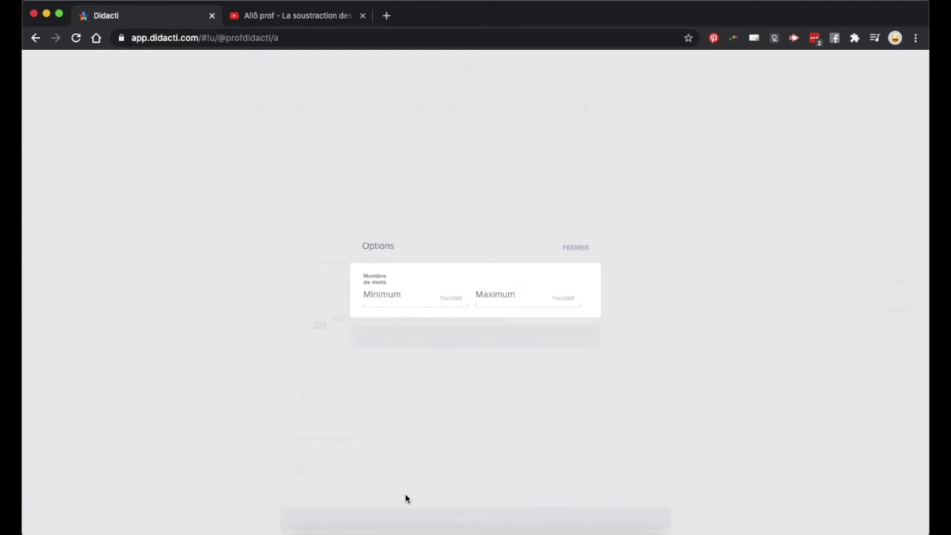
pyautogui.click(401, 296)
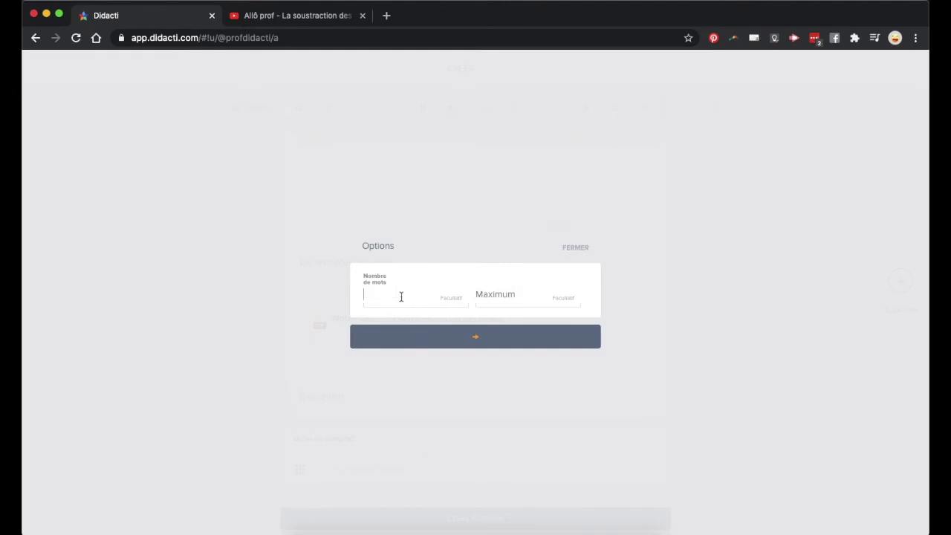
pyautogui.click(498, 296)
pyautogui.click(462, 336)
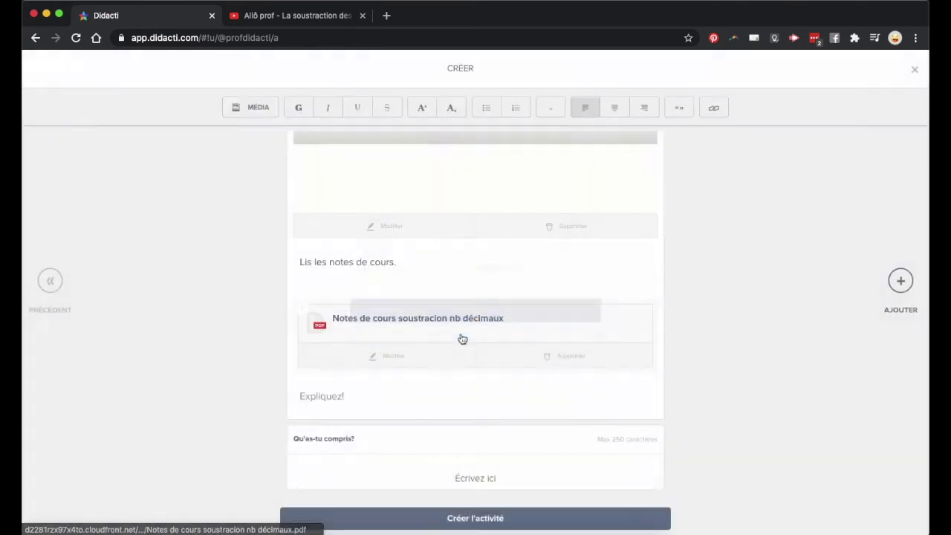
# Step: Review the text answer's word limits and the question options, and save the question options
pyautogui.click(345, 477)
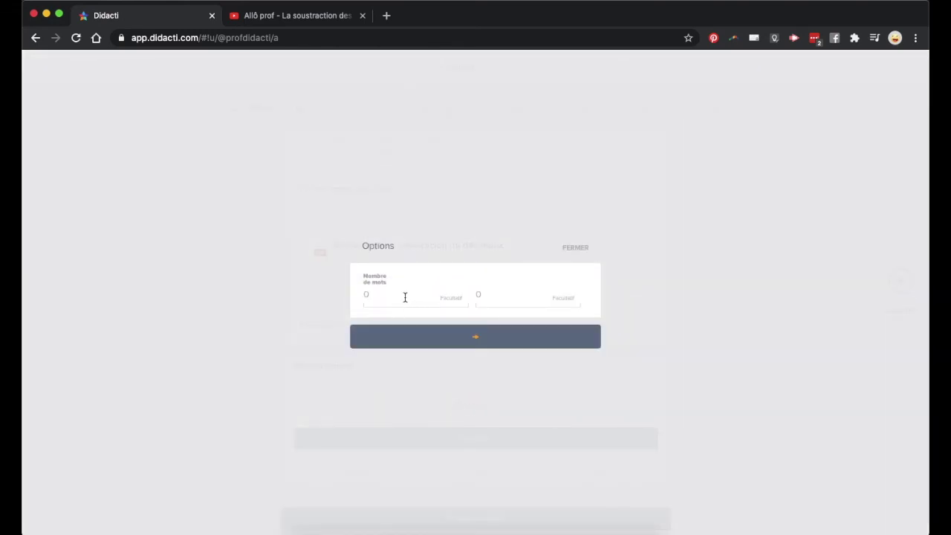
pyautogui.click(574, 248)
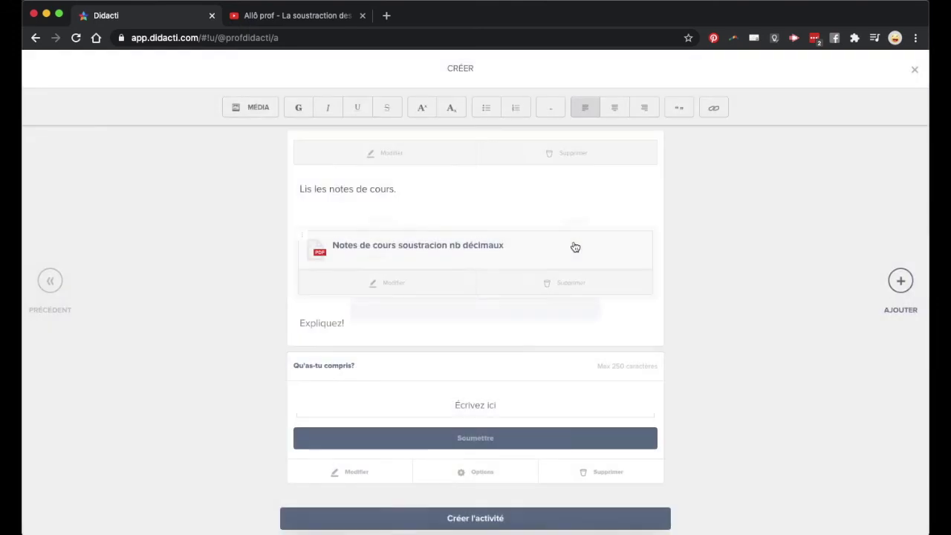
pyautogui.click(475, 472)
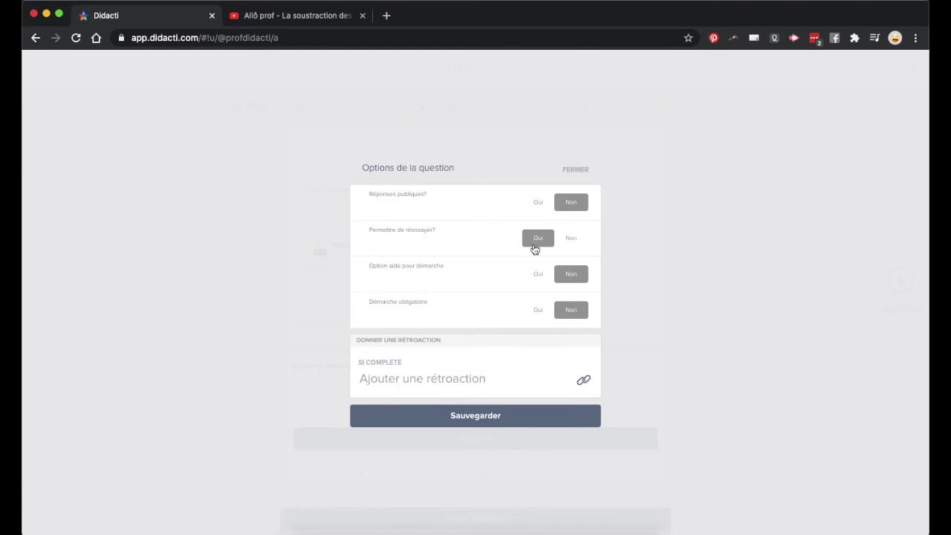
pyautogui.click(472, 418)
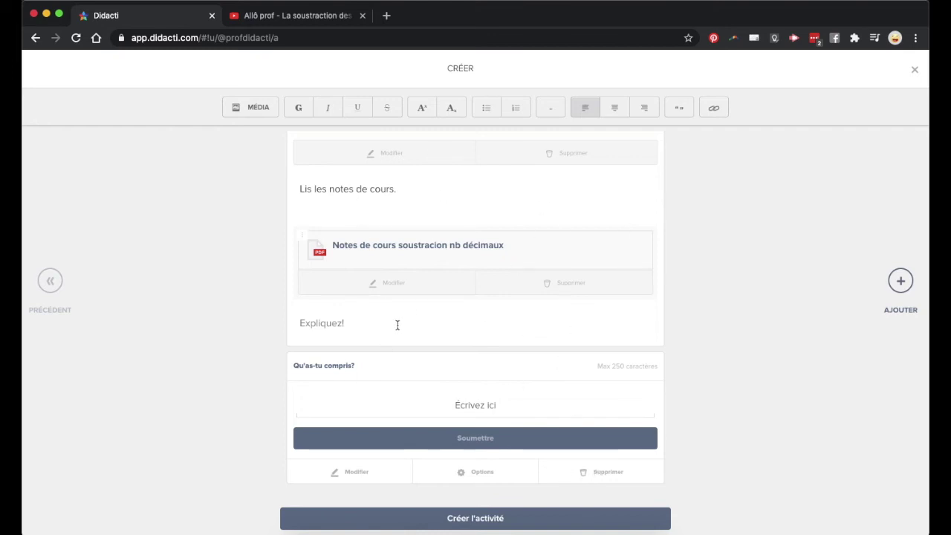
# Step: Add a second activity to the sequence with the content "3,4 - 3 =" and the question "Résous."
pyautogui.click(901, 286)
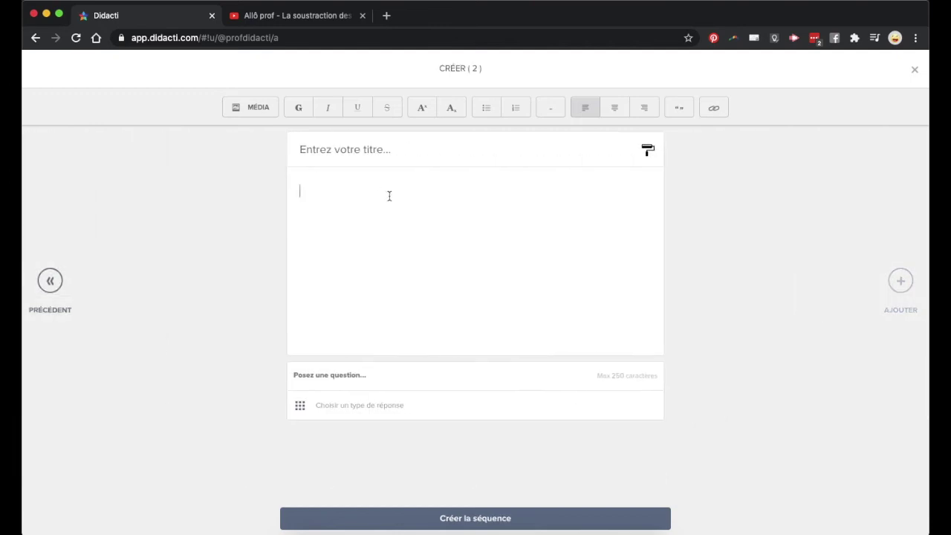
pyautogui.write('3,4 - 3 =')
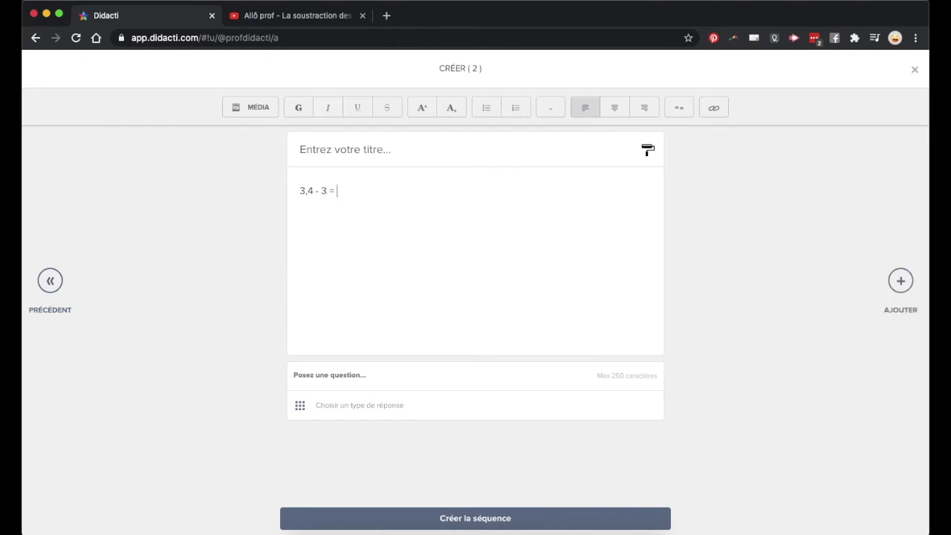
pyautogui.click(363, 375)
pyautogui.write('Résous.')
# Step: Set the answer type to Choix multiple with the answers 3,1, 0,4 and 4, marking 0,4 as correct, and save the options
pyautogui.click(338, 405)
pyautogui.scroll(-2, 448, 419)
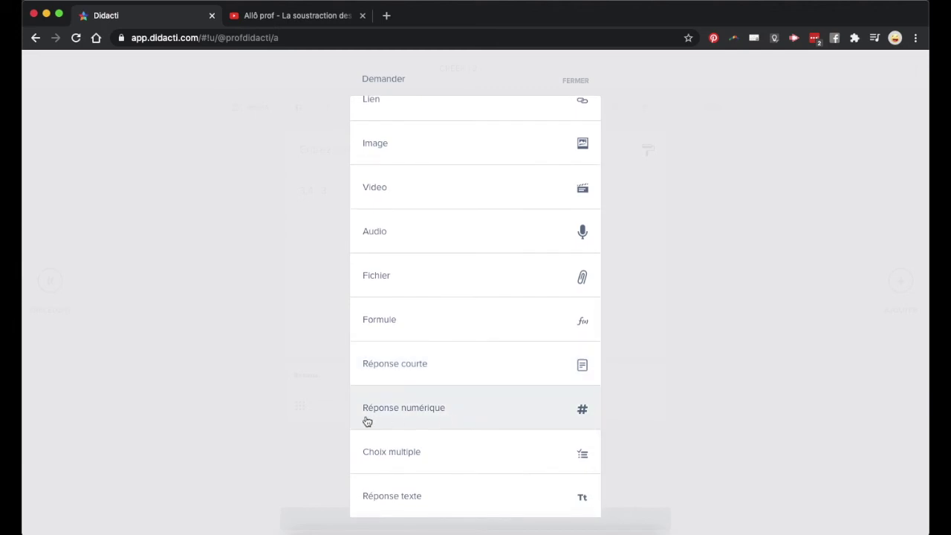
pyautogui.click(390, 446)
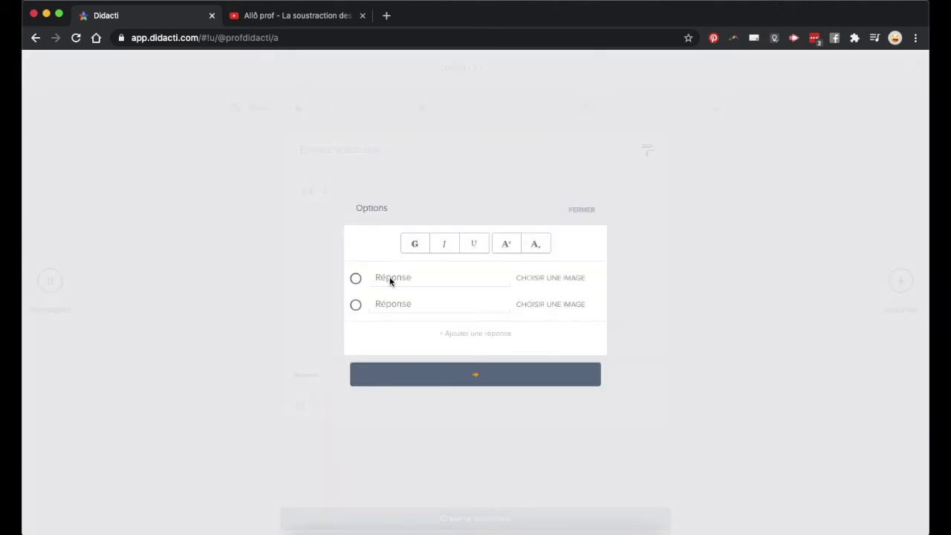
pyautogui.click(389, 281)
pyautogui.write('3.')
pyautogui.write('0,')
pyautogui.write('4')
pyautogui.click(357, 305)
pyautogui.click(442, 332)
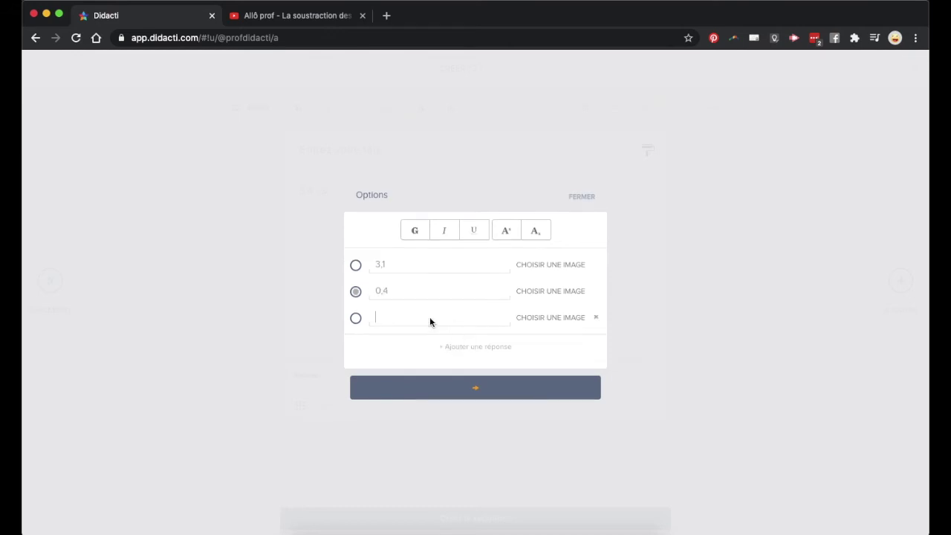
pyautogui.click(473, 389)
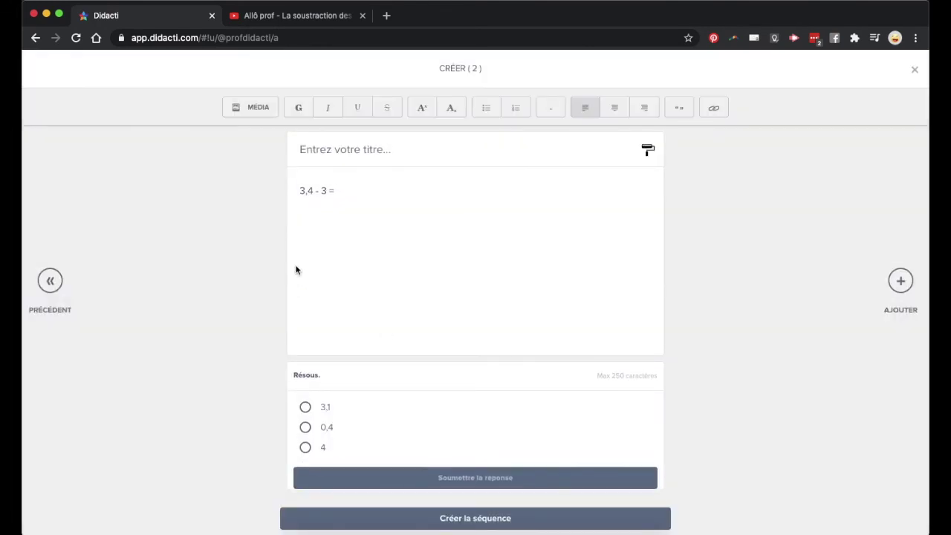
# Step: Recheck the first activity, and add a third activity with the content "10,9 - 0,9 =" and the question "Résous."
pyautogui.click(49, 280)
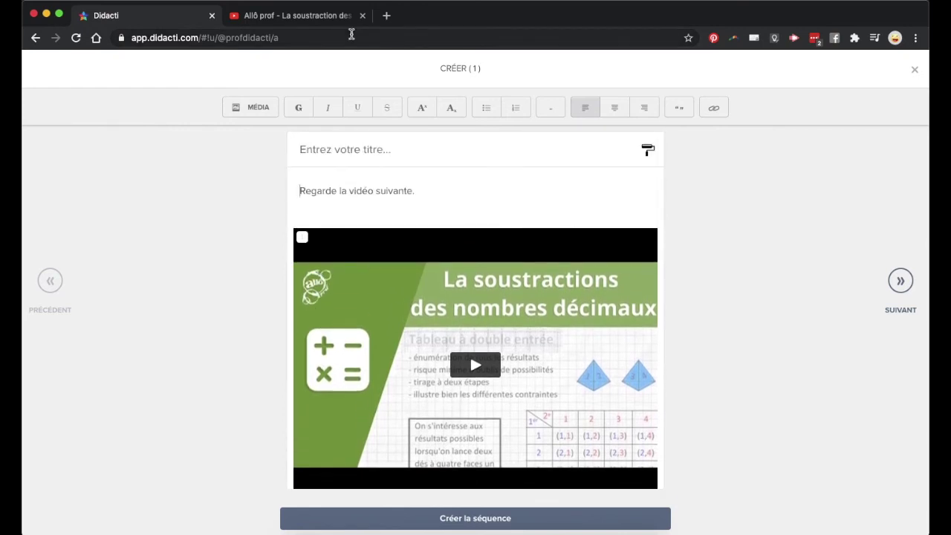
pyautogui.scroll(-5, 461, 320)
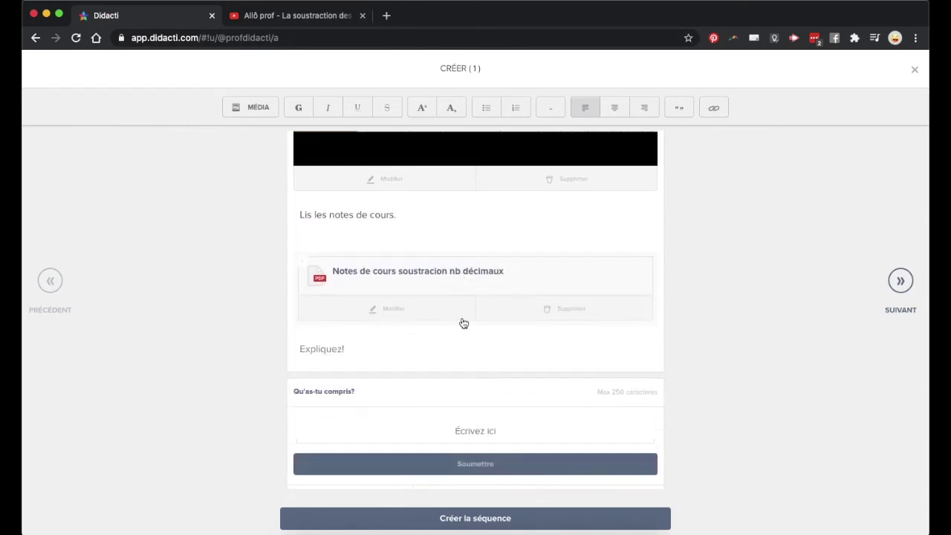
pyautogui.scroll(5, 463, 323)
pyautogui.click(900, 280)
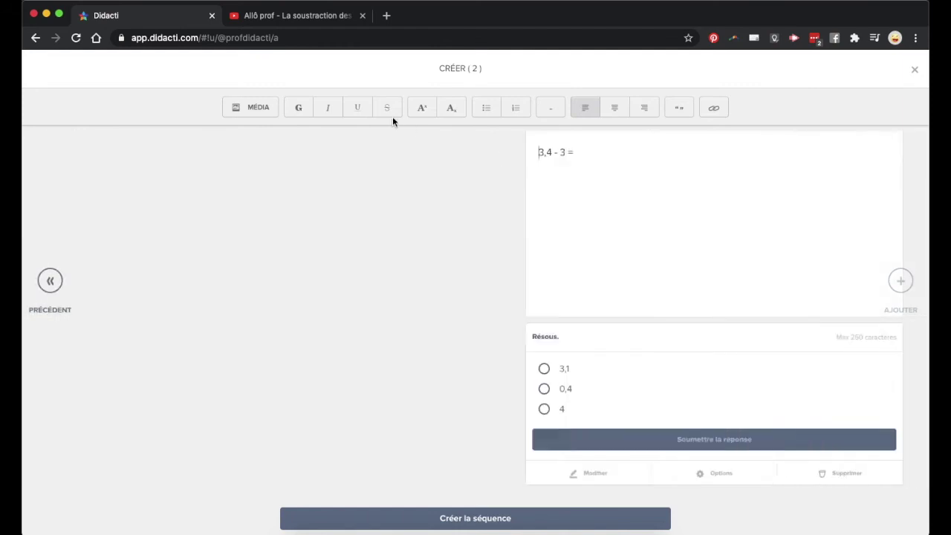
pyautogui.click(901, 283)
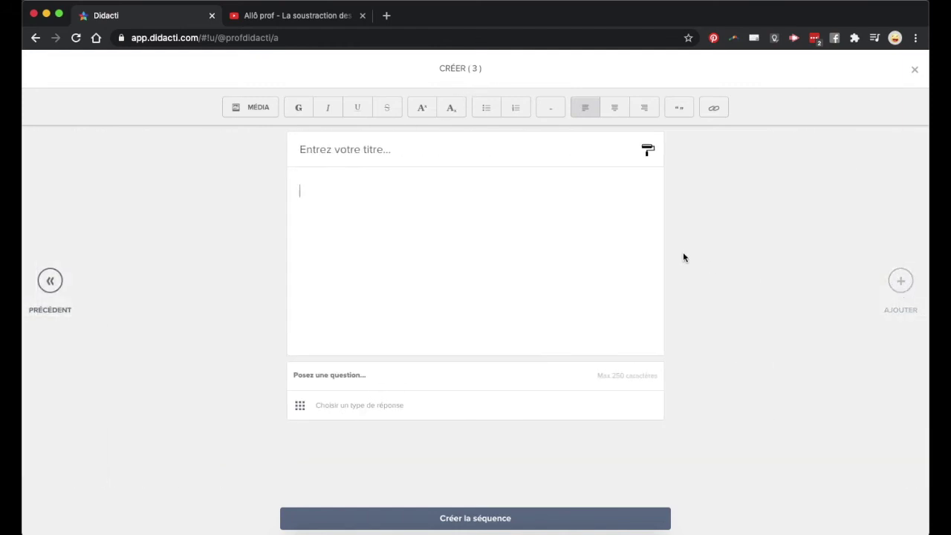
pyautogui.write('10,9 = 0,9')
pyautogui.press('BackSpace')
pyautogui.press('BackSpace')
pyautogui.write('-')
pyautogui.click(352, 380)
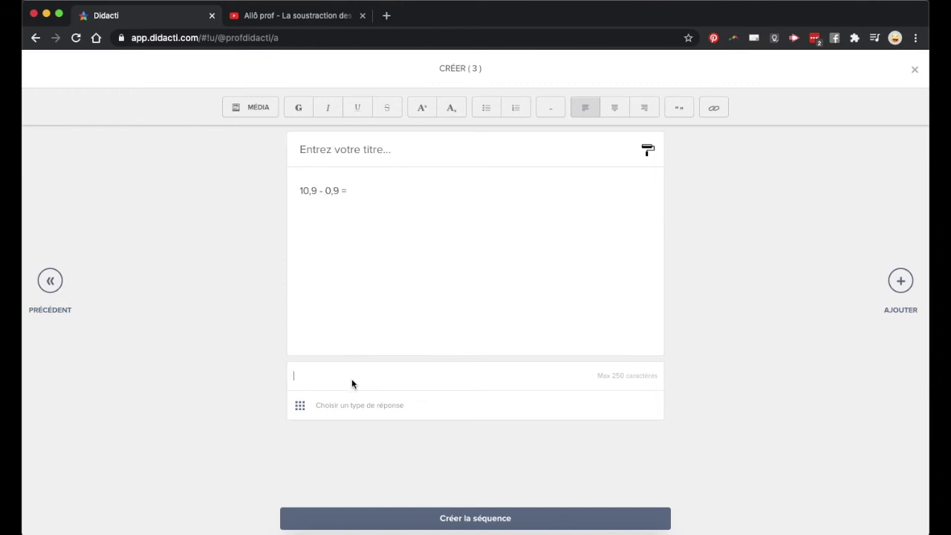
pyautogui.write('Résous.')
# Step: Choose Réponse courte as the answer type for the third activity's question
pyautogui.click(350, 413)
pyautogui.scroll(-2, 399, 399)
pyautogui.click(400, 367)
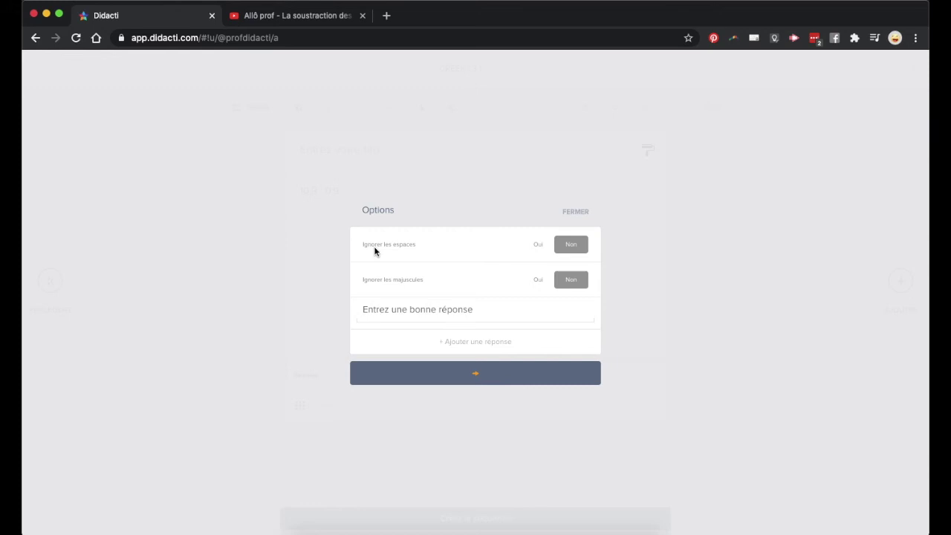
# Step: Try the Oui setting for Ignorer les espaces and Ignorer les majuscules, returning both options to Non
pyautogui.click(537, 247)
pyautogui.click(572, 246)
pyautogui.click(536, 248)
pyautogui.click(569, 246)
pyautogui.click(534, 290)
pyautogui.click(572, 287)
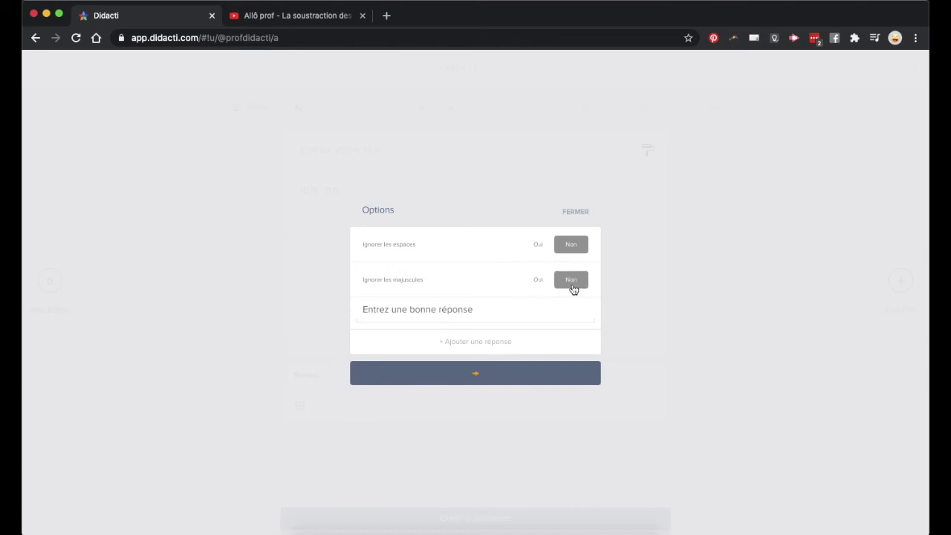
# Step: Enter 10,0 as a correct answer, add a second accepted answer, and save the short-answer options
pyautogui.click(413, 311)
pyautogui.write('10')
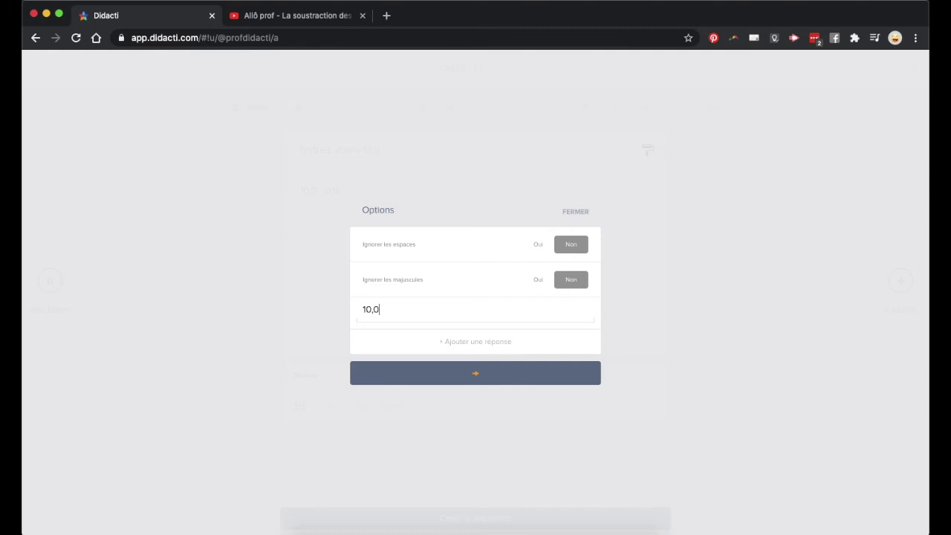
pyautogui.click(451, 342)
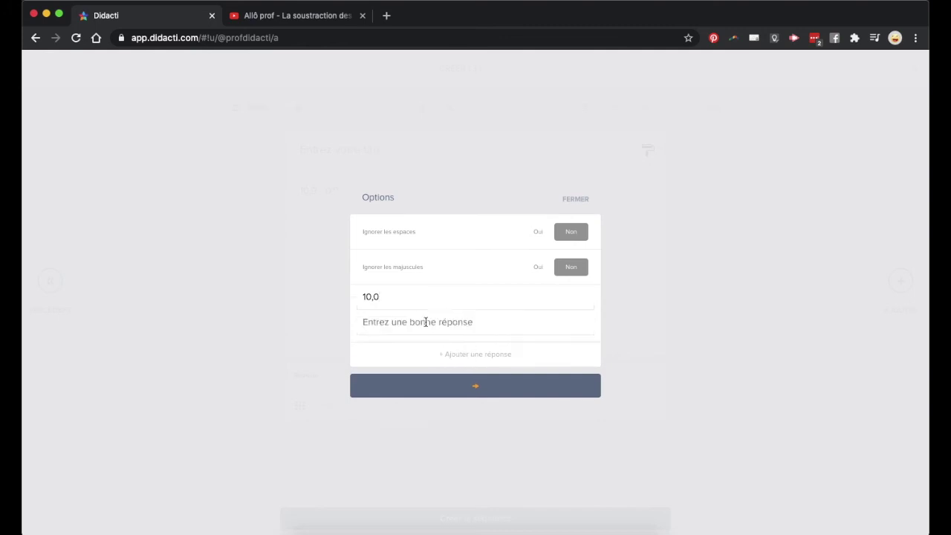
pyautogui.click(426, 322)
pyautogui.click(477, 387)
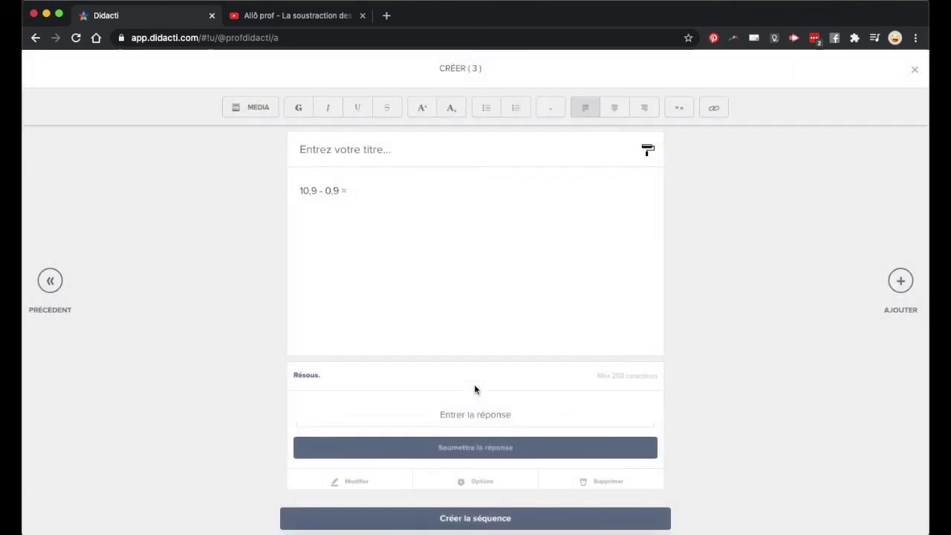
# Step: Review the content and questions of all three activities, from the first through the third
pyautogui.click(49, 285)
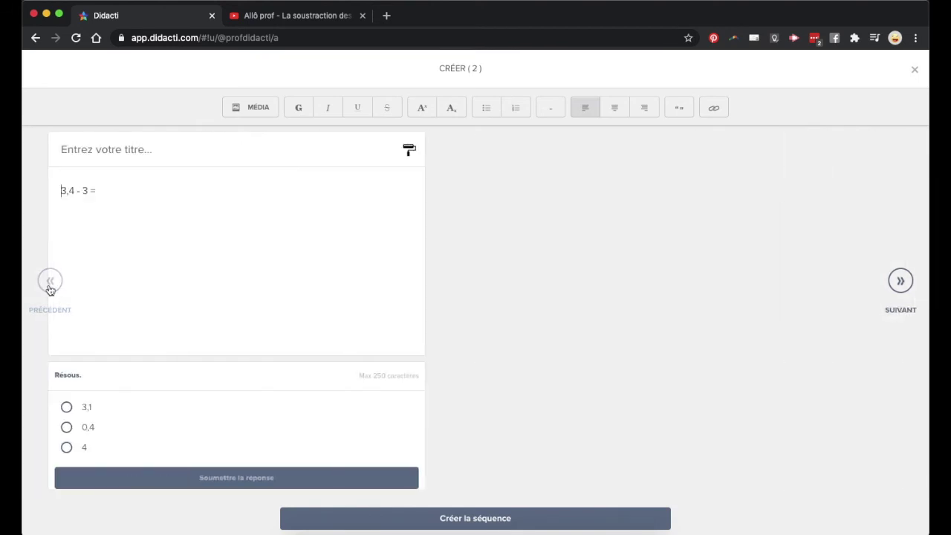
pyautogui.click(50, 285)
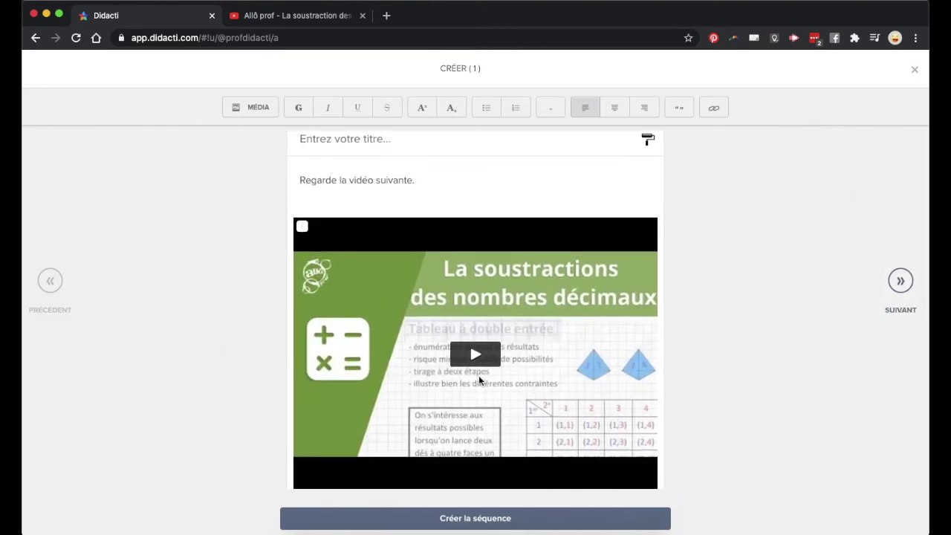
pyautogui.scroll(-5, 479, 379)
pyautogui.scroll(-3, 480, 381)
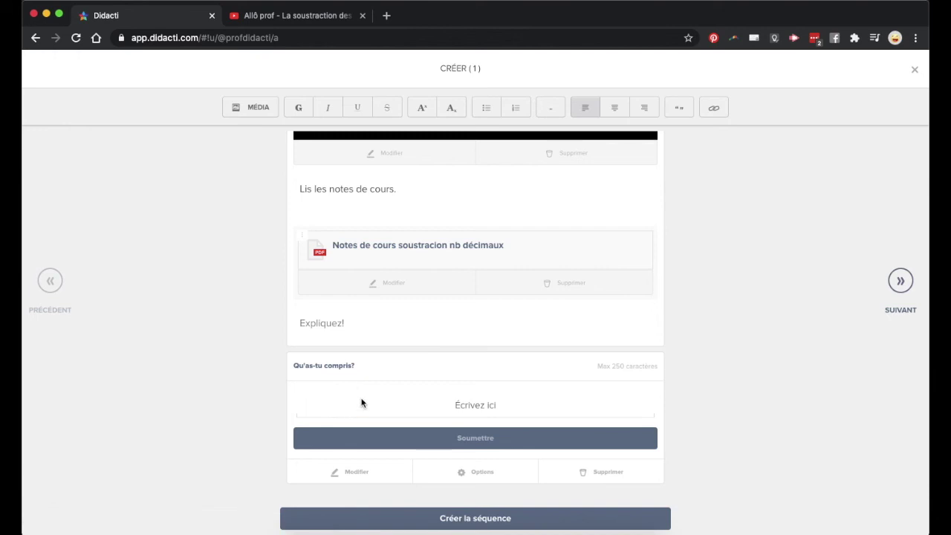
pyautogui.scroll(2, 439, 349)
pyautogui.scroll(-2, 473, 350)
pyautogui.click(899, 281)
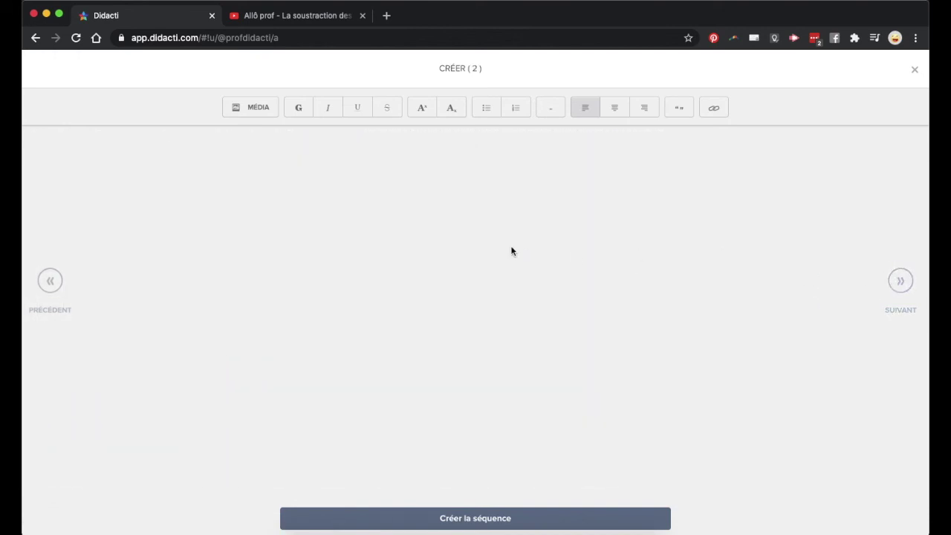
pyautogui.scroll(1, 497, 248)
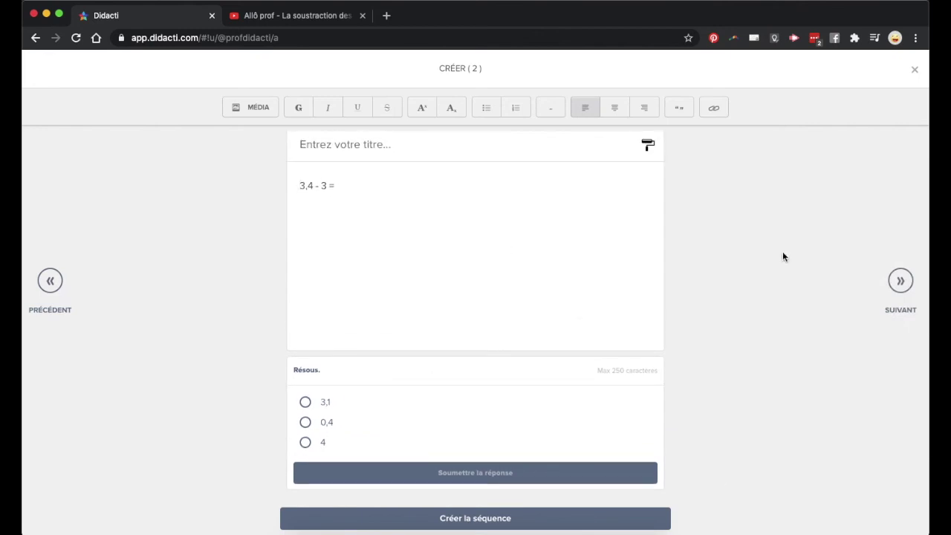
pyautogui.click(900, 282)
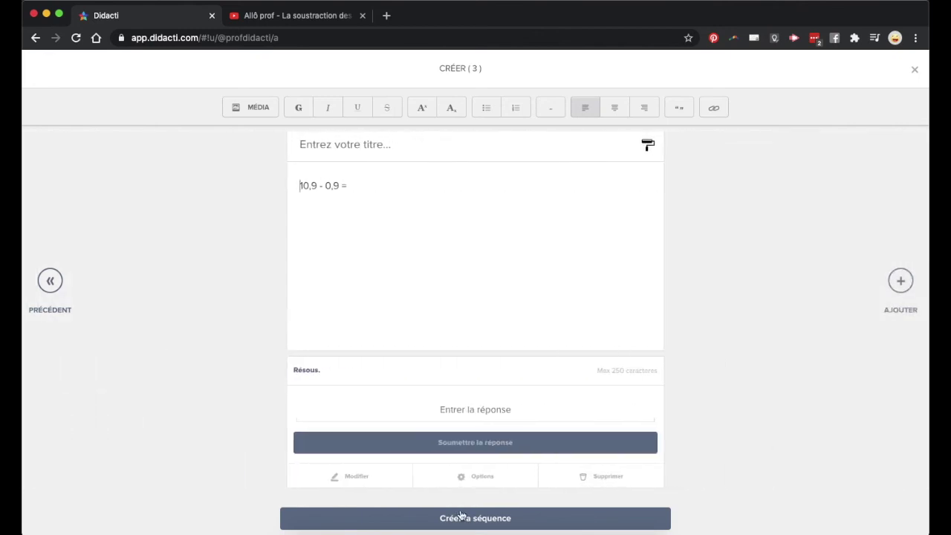
# Step: Create the sequence and examine its three activities in the preview
pyautogui.click(461, 520)
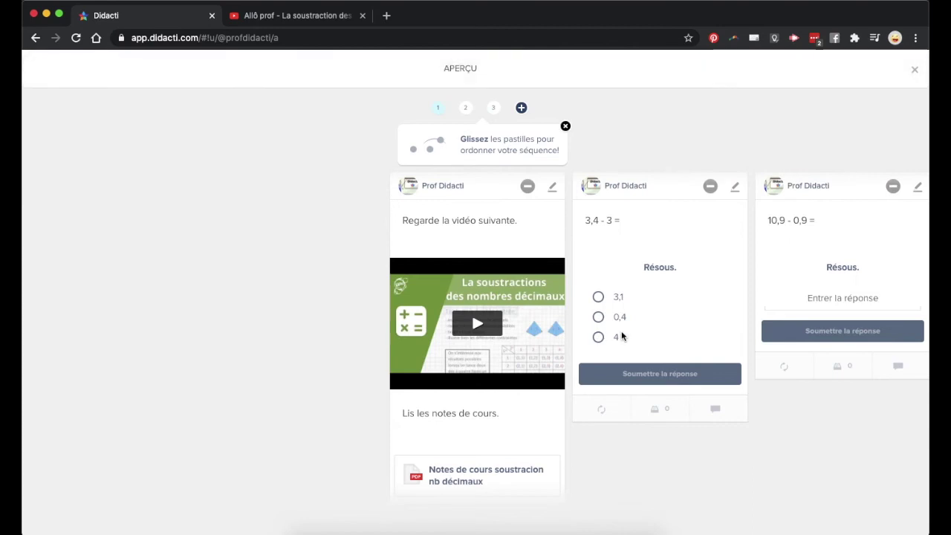
pyautogui.hscroll(10, 635, 275)
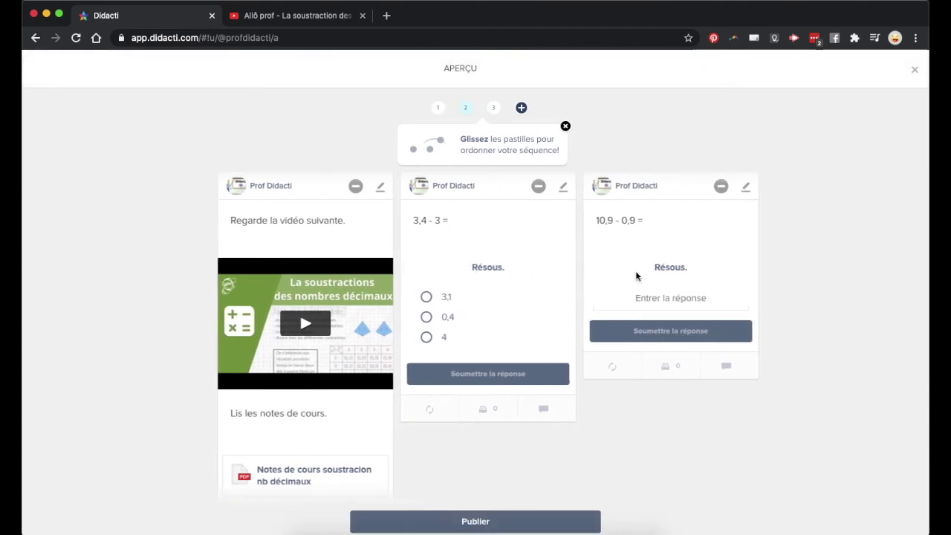
pyautogui.scroll(-5, 127, 382)
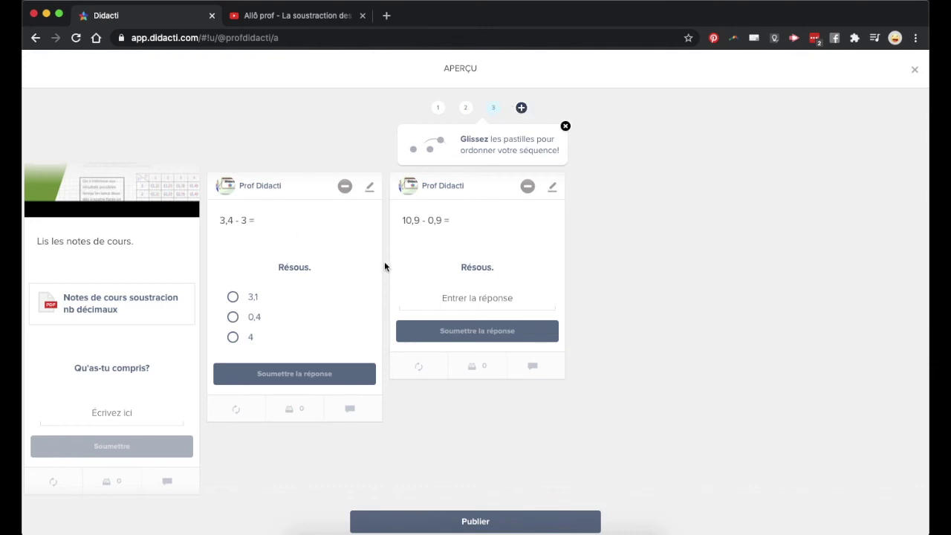
pyautogui.hscroll(-3, 384, 260)
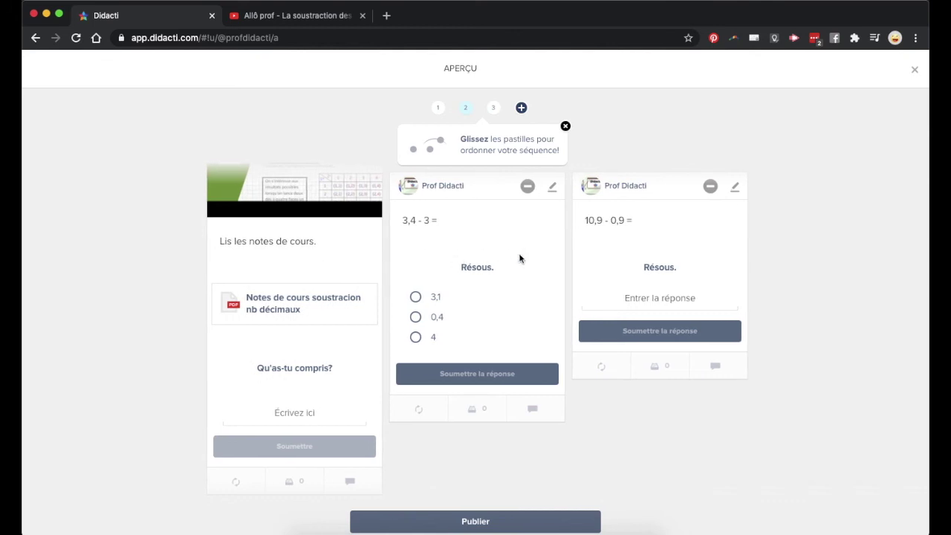
pyautogui.hscroll(3, 619, 251)
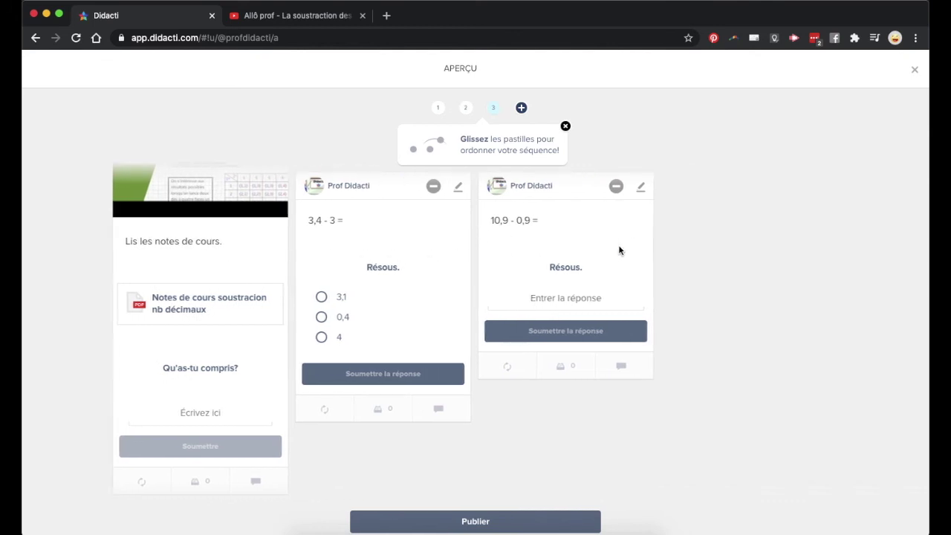
# Step: Try moving the third activity to second place, and restore the original activity order
pyautogui.moveTo(493, 108); pyautogui.dragTo(471, 108)
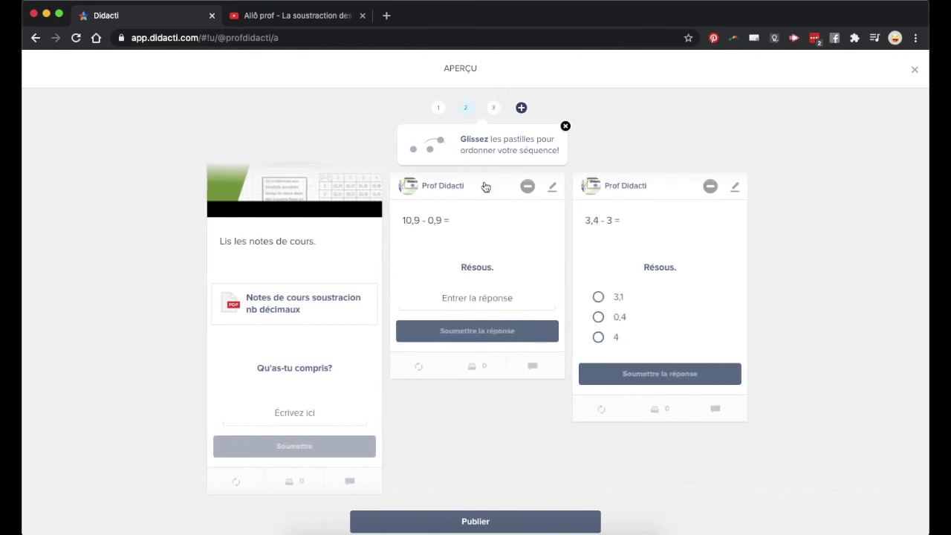
pyautogui.click(493, 107)
pyautogui.moveTo(492, 108); pyautogui.dragTo(471, 108)
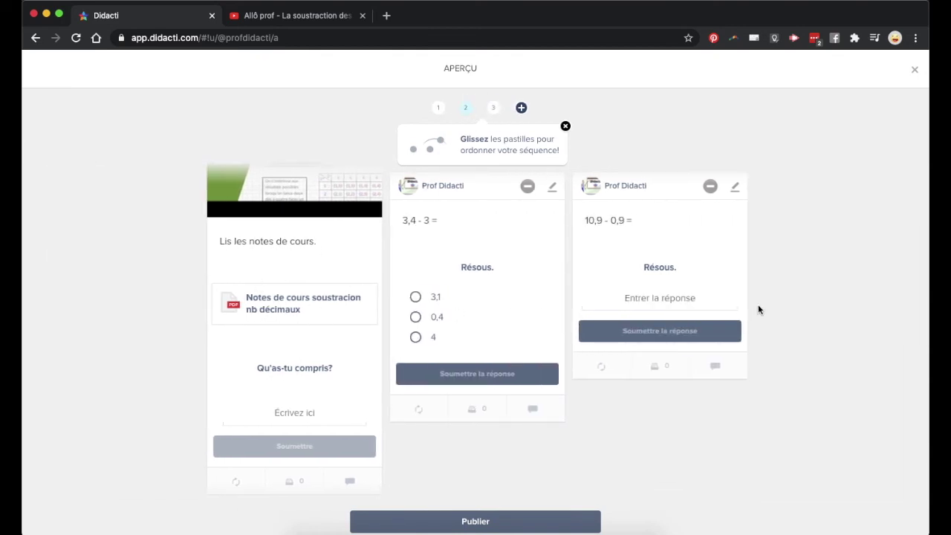
# Step: Start publishing the sequence, with "image séquence" as the cover image and the title "Soustraction des nombres décimaux"
pyautogui.click(471, 520)
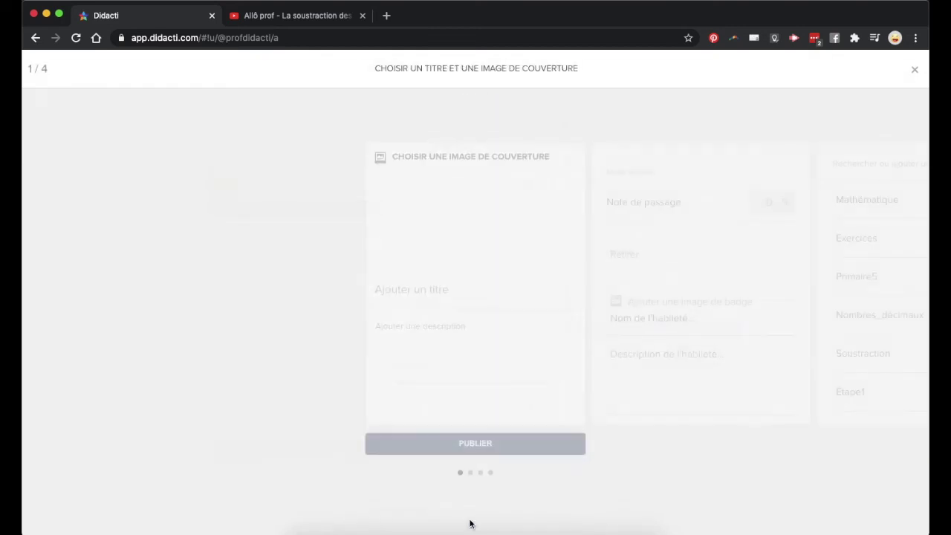
pyautogui.click(401, 162)
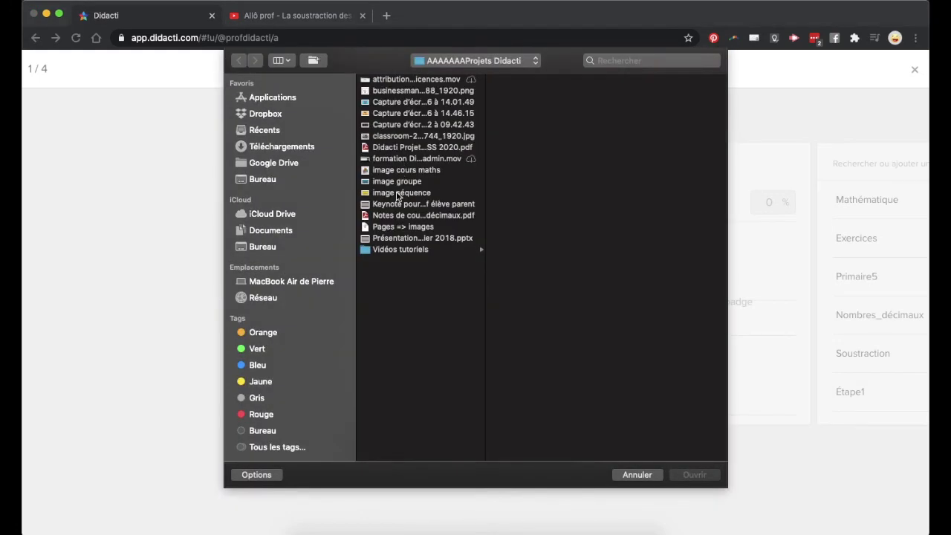
pyautogui.doubleClick(397, 193)
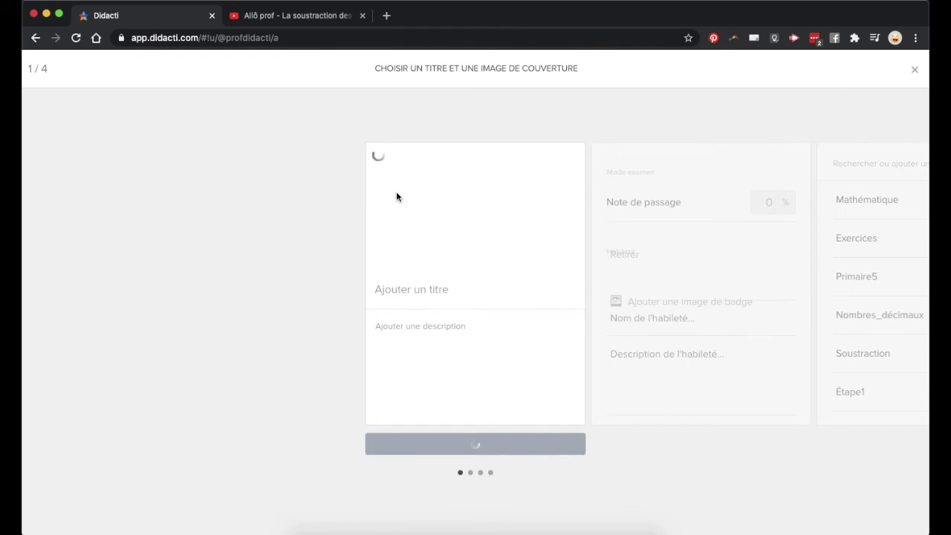
pyautogui.click(406, 293)
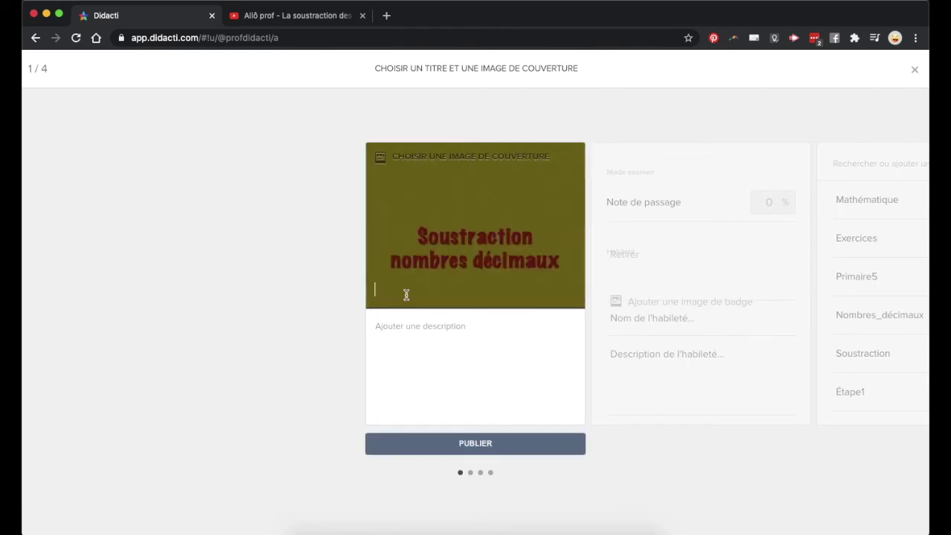
pyautogui.write('Sosu')
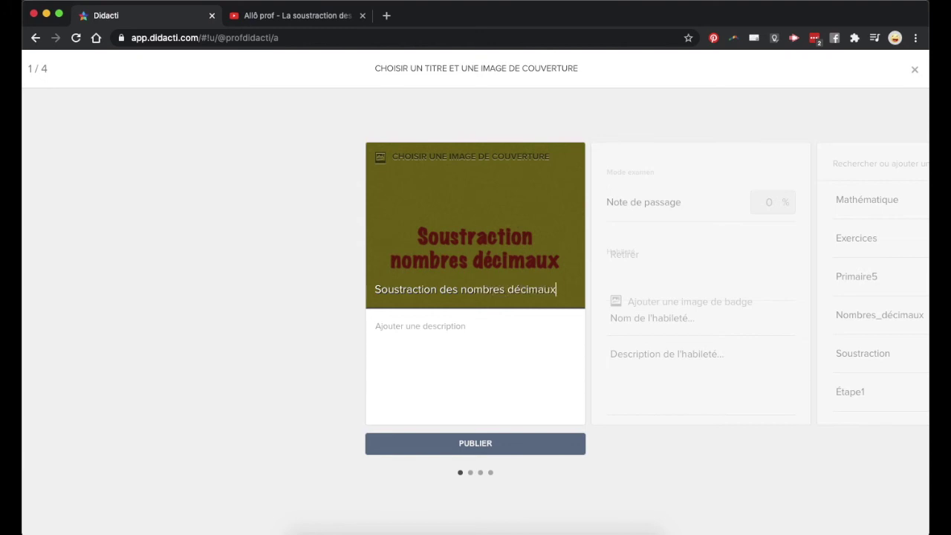
# Step: Leave the exam mode settings unchanged and select the keywords Mathématique, Exercices, Primaire5, Nombres_décimaux, Soustraction and Étape1
pyautogui.click(610, 349)
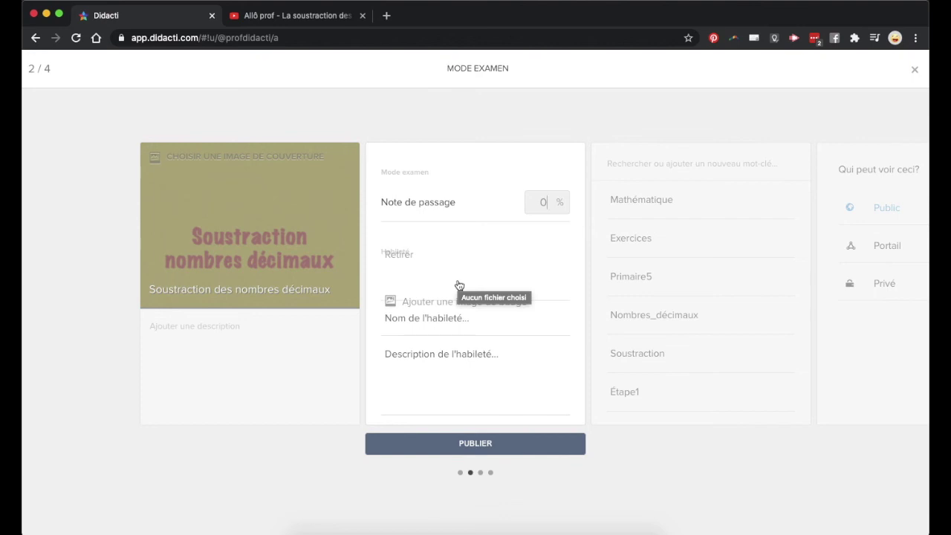
pyautogui.click(647, 312)
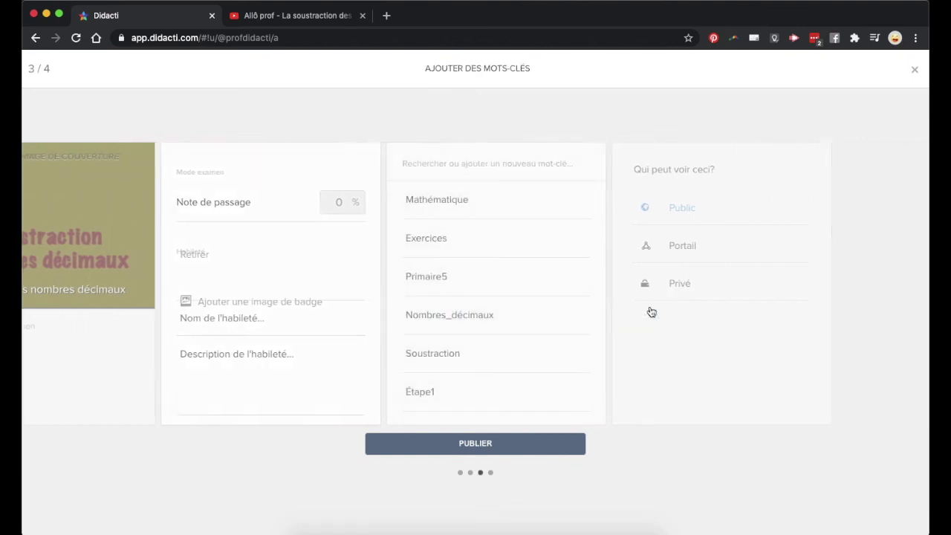
pyautogui.click(419, 207)
pyautogui.click(419, 235)
pyautogui.click(419, 275)
pyautogui.click(422, 320)
pyautogui.click(420, 367)
pyautogui.click(417, 385)
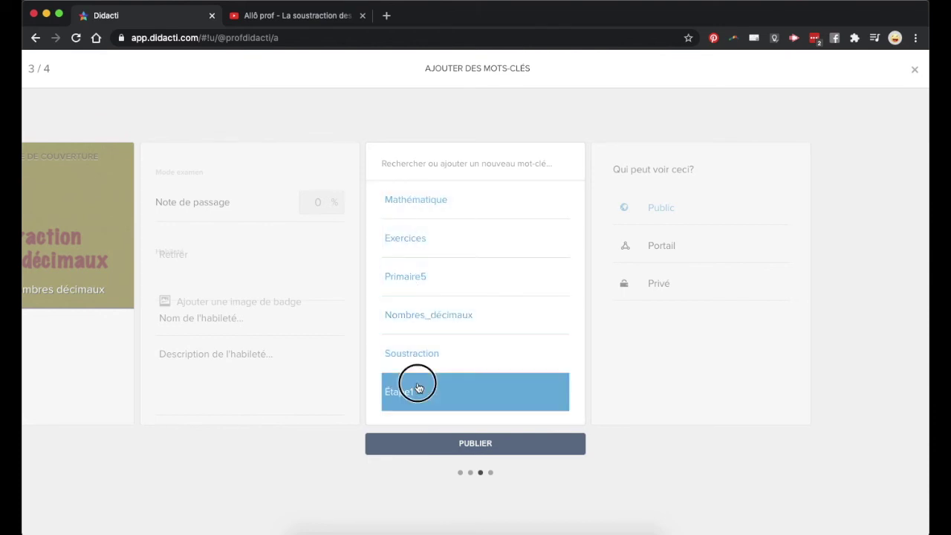
# Step: Add the keyword Tutoriel to the sequence and publish it with Public visibility
pyautogui.scroll(-2, 419, 389)
pyautogui.scroll(-5, 419, 388)
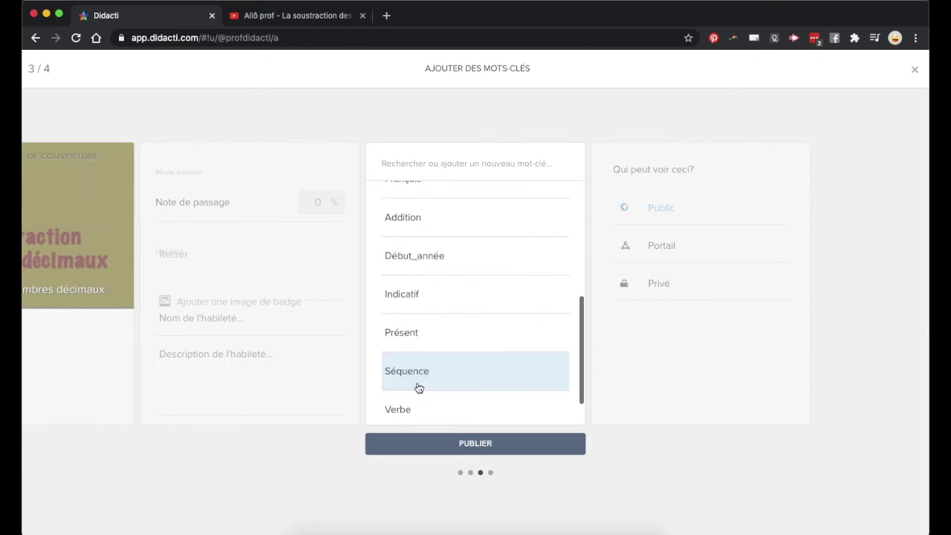
pyautogui.scroll(8, 419, 387)
pyautogui.click(409, 160)
pyautogui.write('turi')
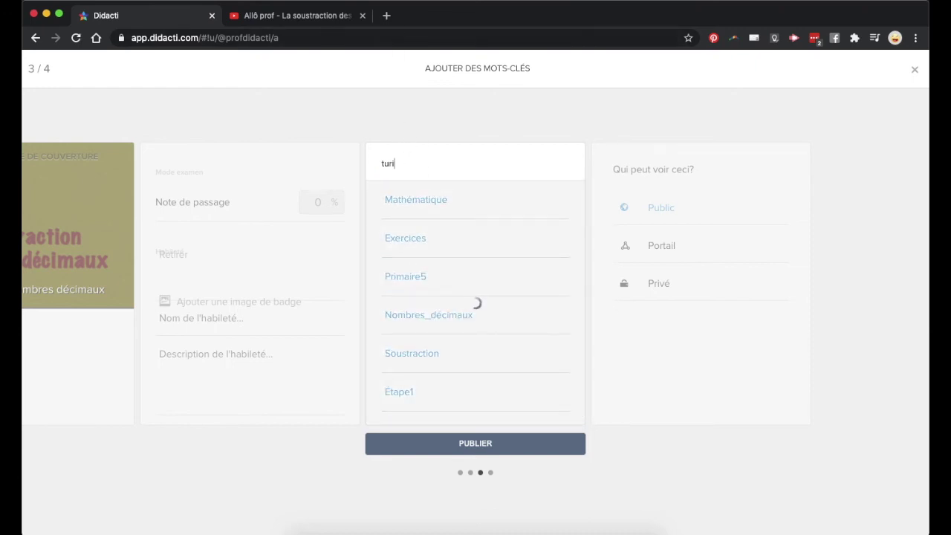
pyautogui.write('utoriel')
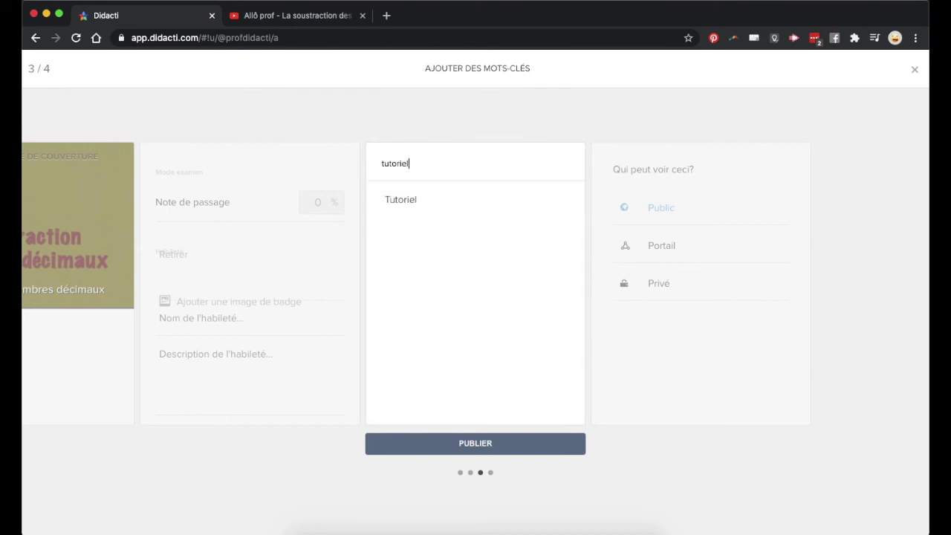
pyautogui.click(405, 198)
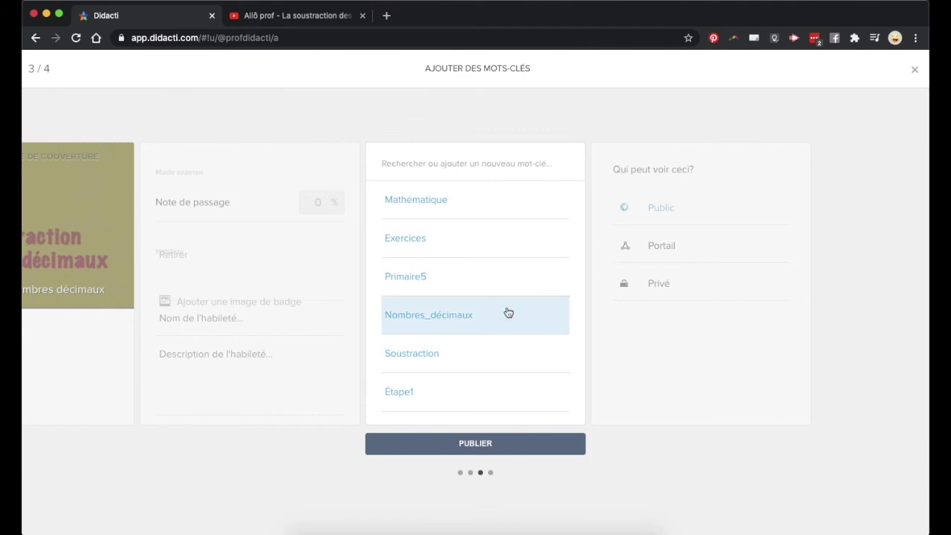
pyautogui.click(637, 332)
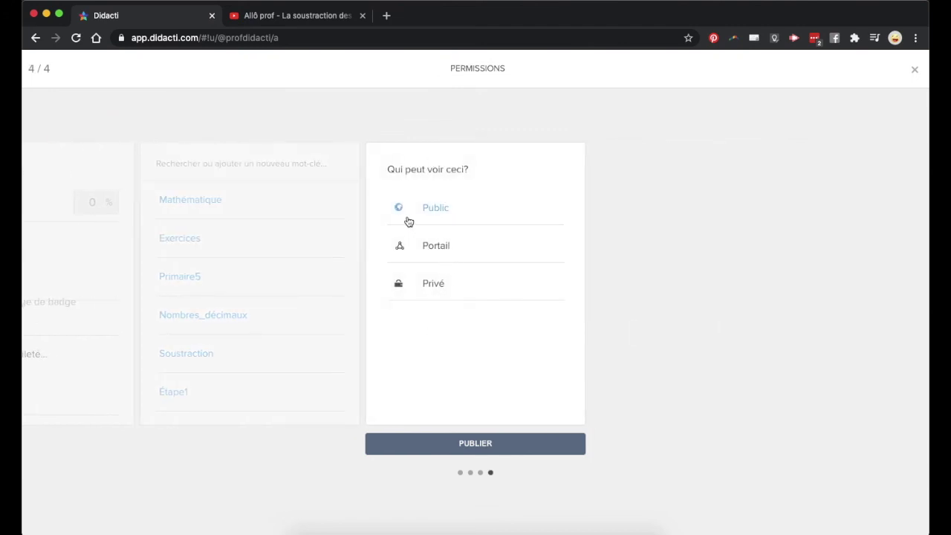
pyautogui.click(465, 441)
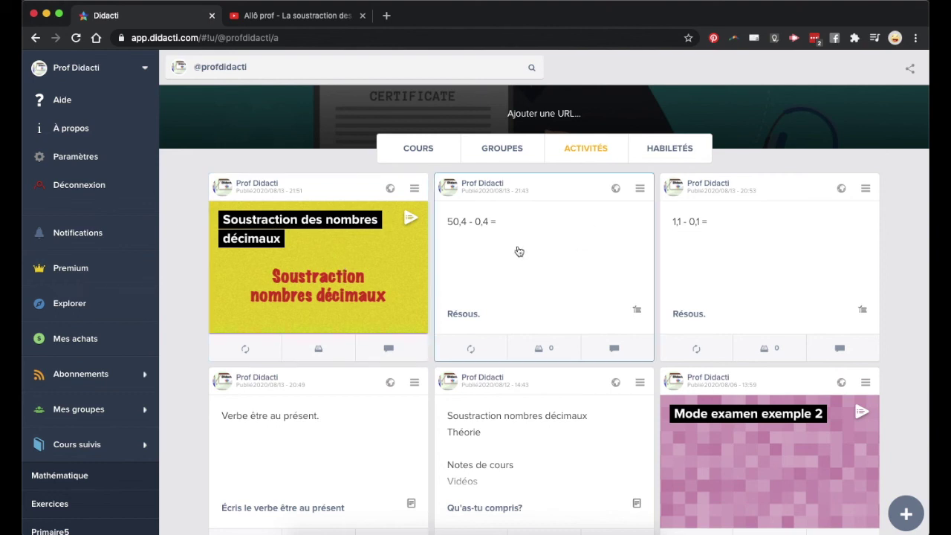
# Step: Search Didacti for another teacher by first name and open the profile of the 5e année primaire teacher
pyautogui.click(265, 69)
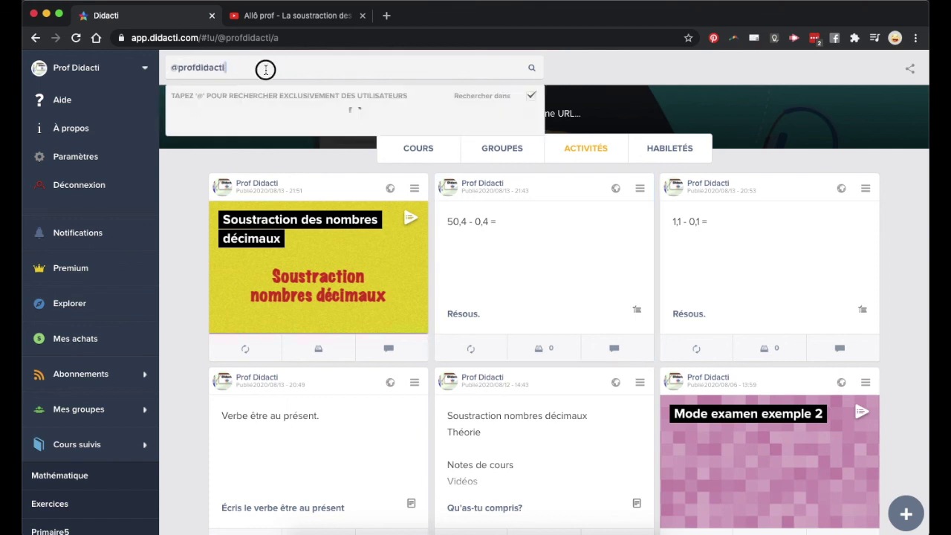
pyautogui.press('BackSpace')
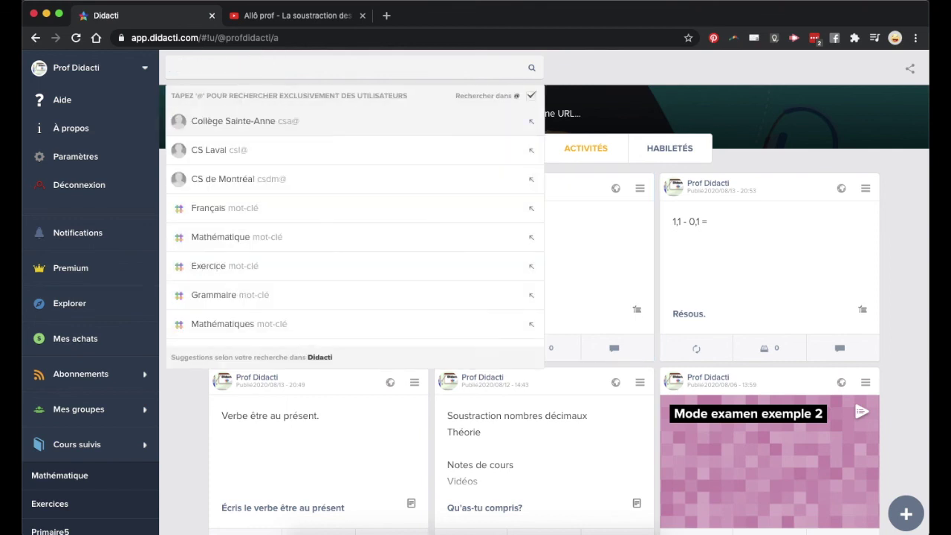
pyautogui.write('pierre')
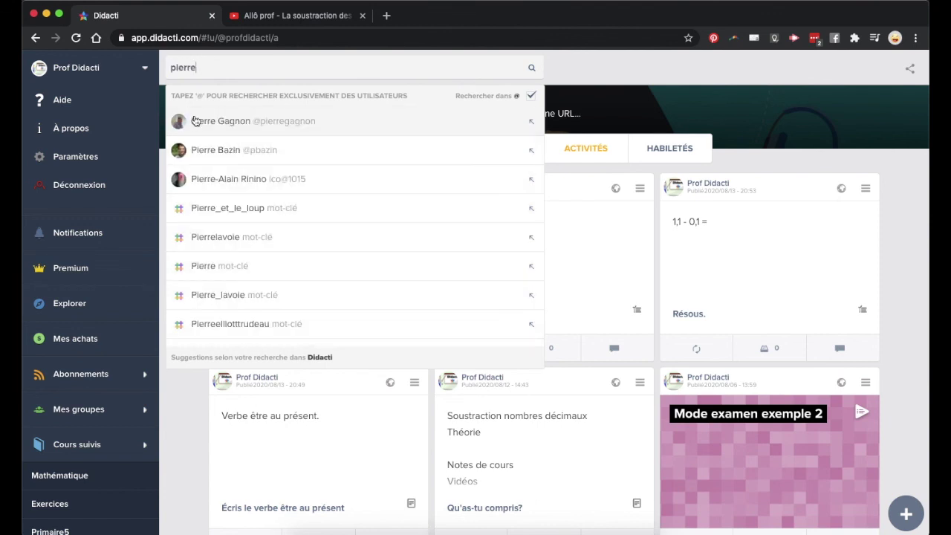
pyautogui.click(197, 123)
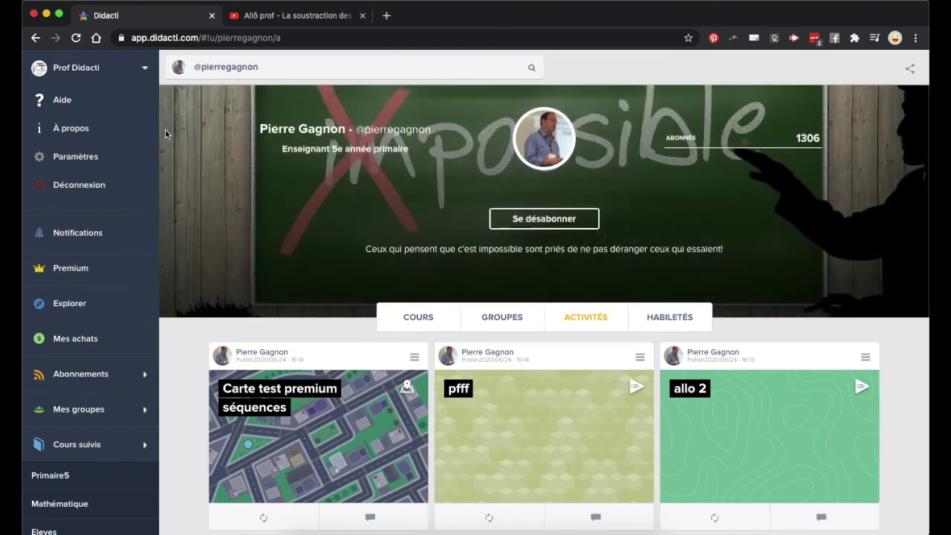
# Step: Filter the teacher's activities by the keywords Mathématique and Nombres_décimaux
pyautogui.click(144, 67)
pyautogui.click(82, 375)
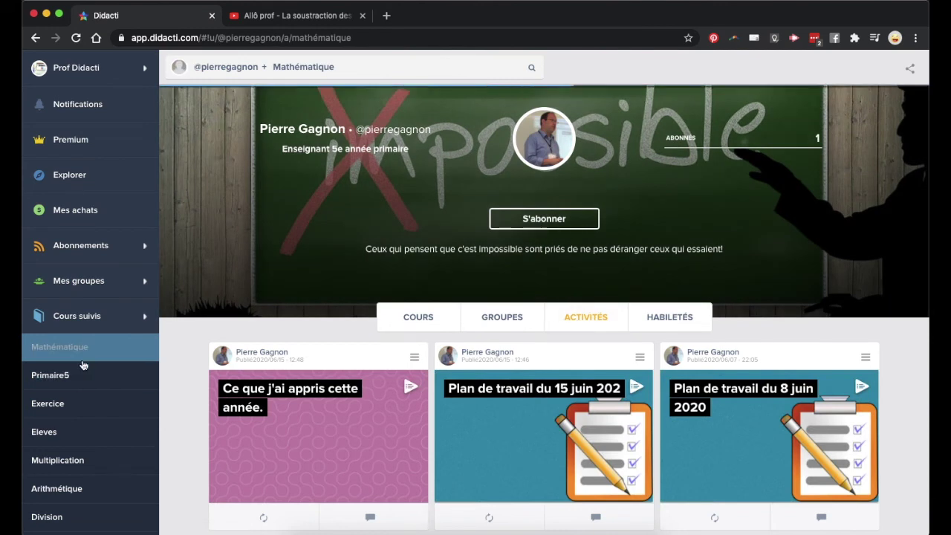
pyautogui.scroll(-3, 74, 440)
pyautogui.scroll(-2, 73, 453)
pyautogui.click(74, 473)
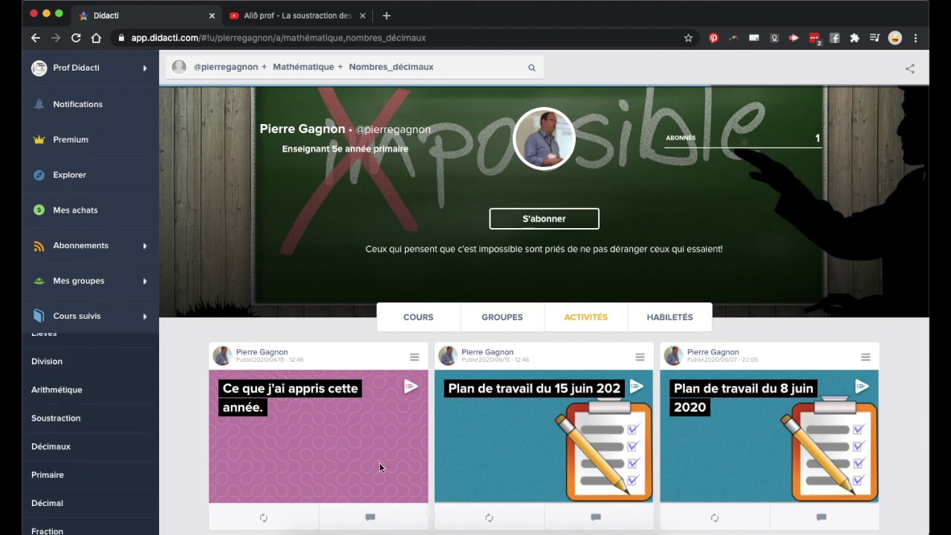
pyautogui.scroll(-2, 379, 468)
pyautogui.scroll(-5, 379, 468)
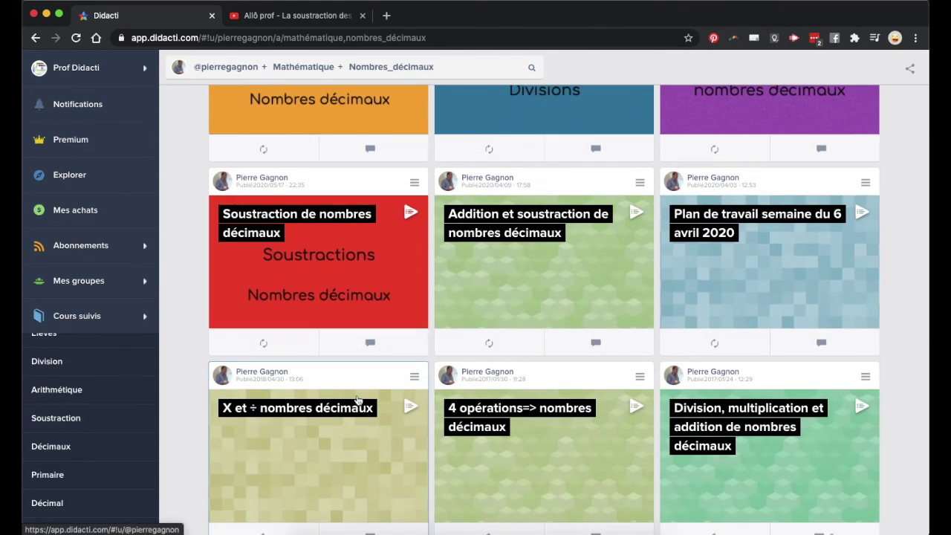
# Step: Look through the activities in the teacher's "Soustraction de nombres décimaux" sequence and add the sequence to my activities
pyautogui.click(306, 261)
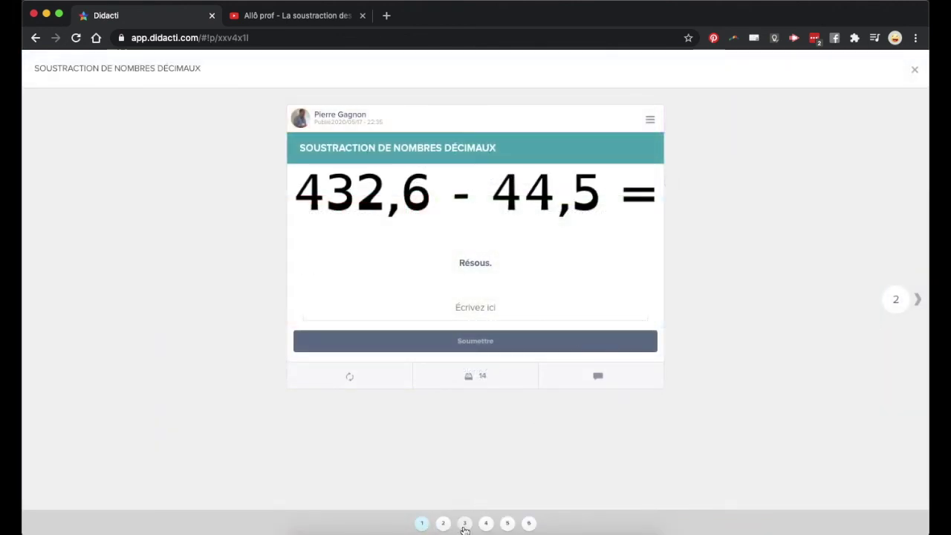
pyautogui.click(896, 299)
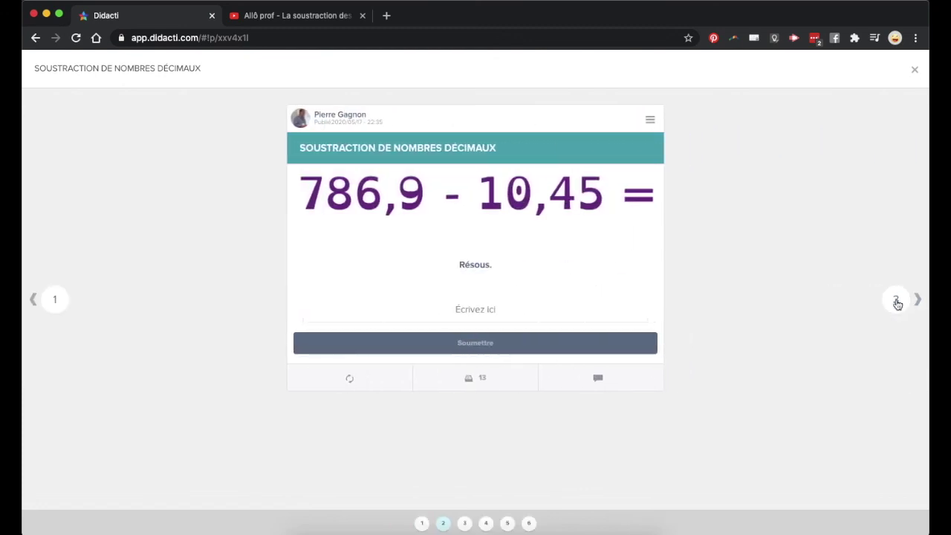
pyautogui.click(896, 300)
pyautogui.click(896, 300)
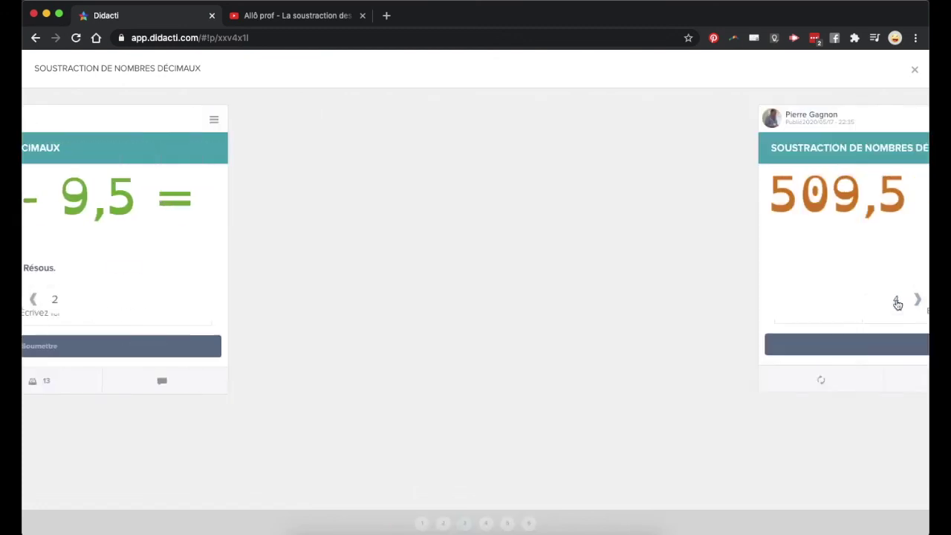
pyautogui.click(896, 300)
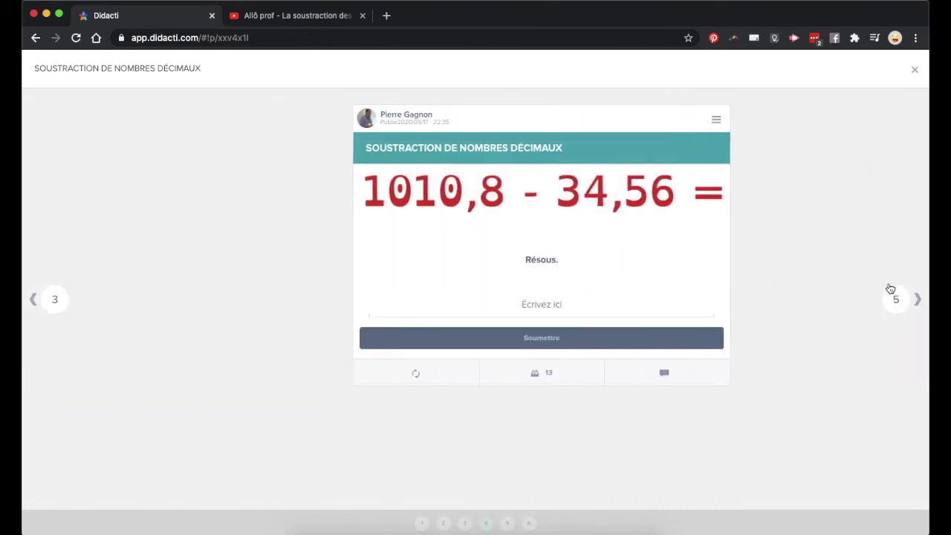
pyautogui.click(915, 69)
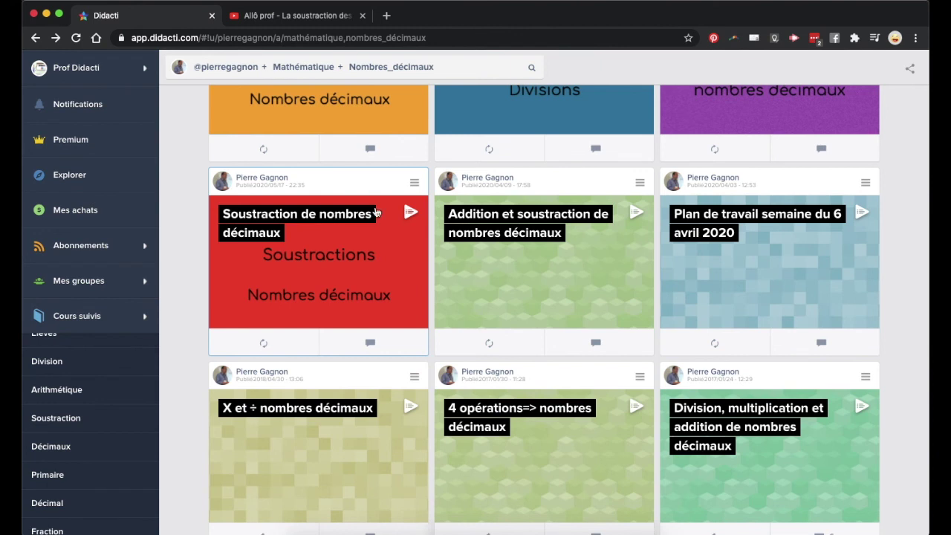
pyautogui.click(415, 183)
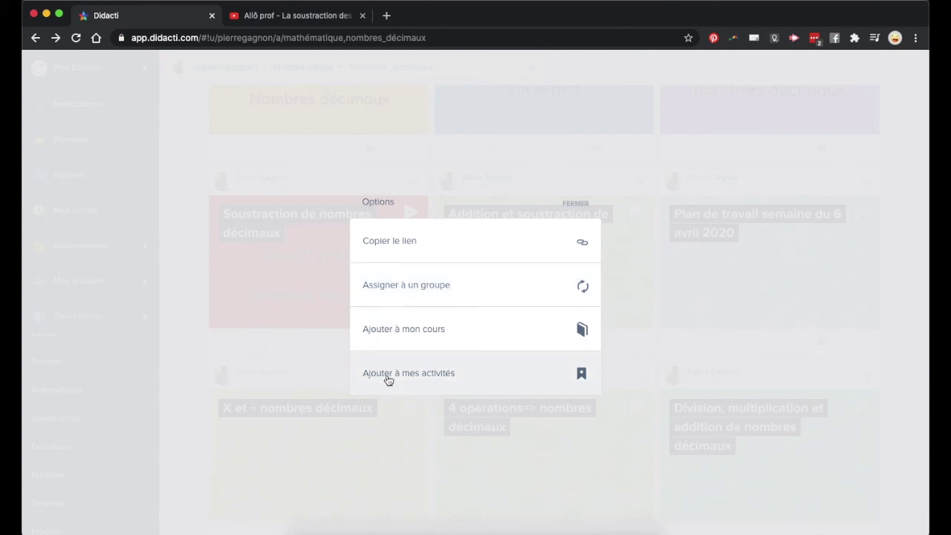
pyautogui.click(445, 382)
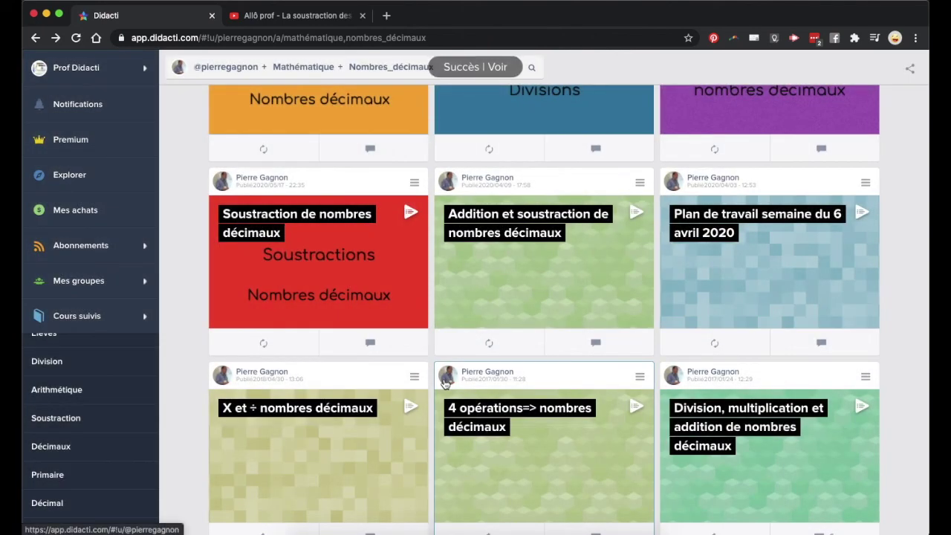
# Step: Examine all four activities of the teacher's "Addition et soustraction de nombres décimaux" sequence
pyautogui.scroll(-2, 580, 252)
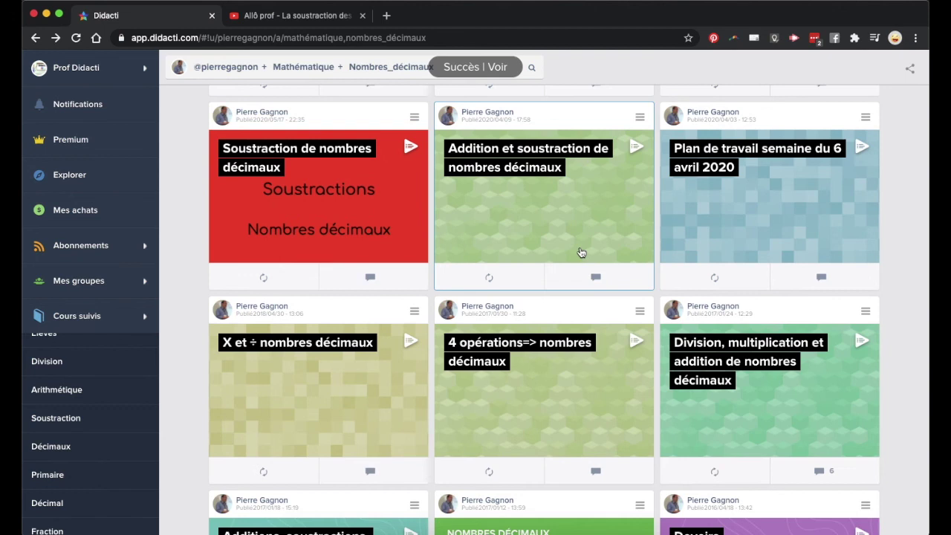
pyautogui.scroll(-2, 580, 251)
pyautogui.scroll(3, 580, 251)
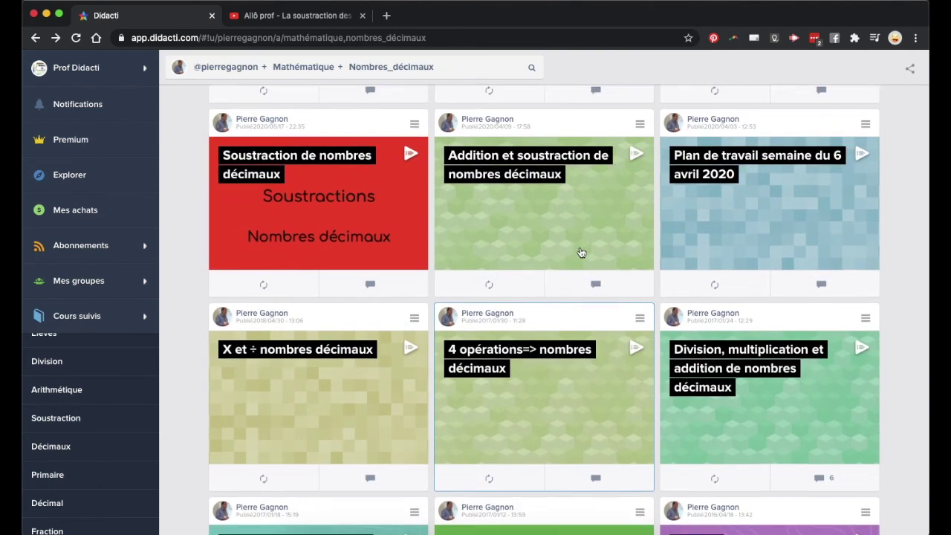
pyautogui.click(528, 232)
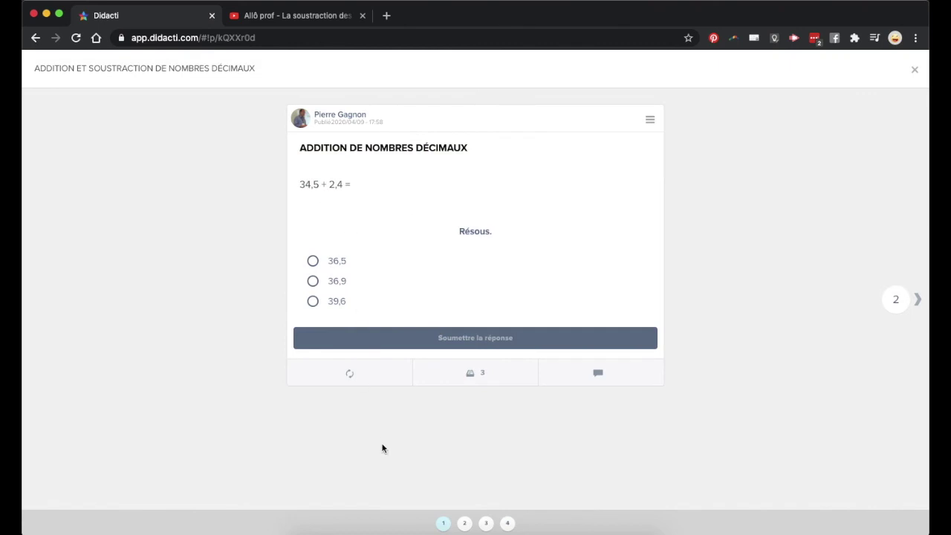
pyautogui.click(465, 523)
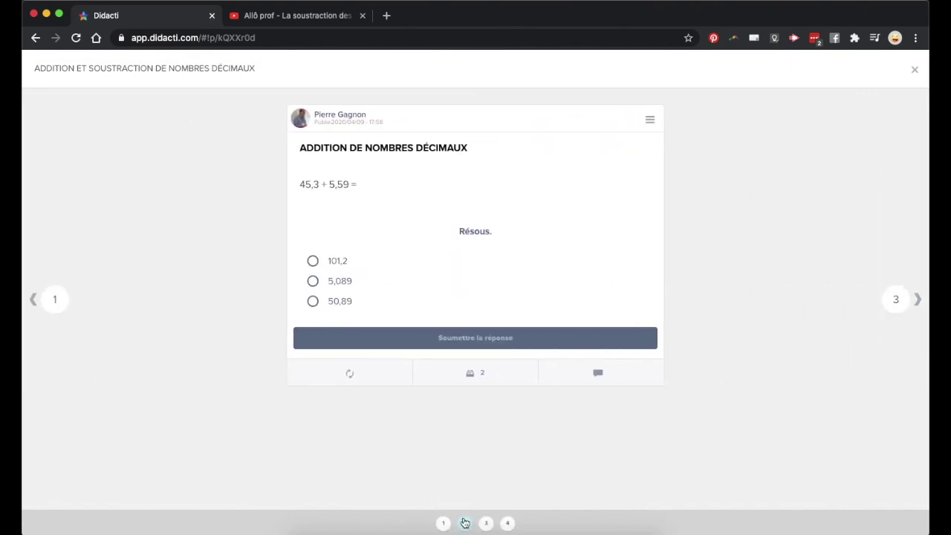
pyautogui.click(486, 523)
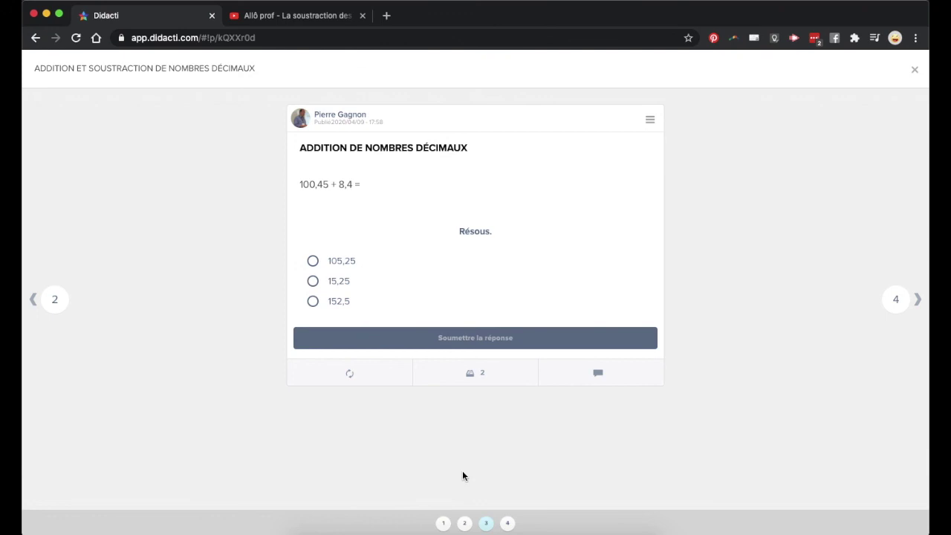
pyautogui.click(508, 523)
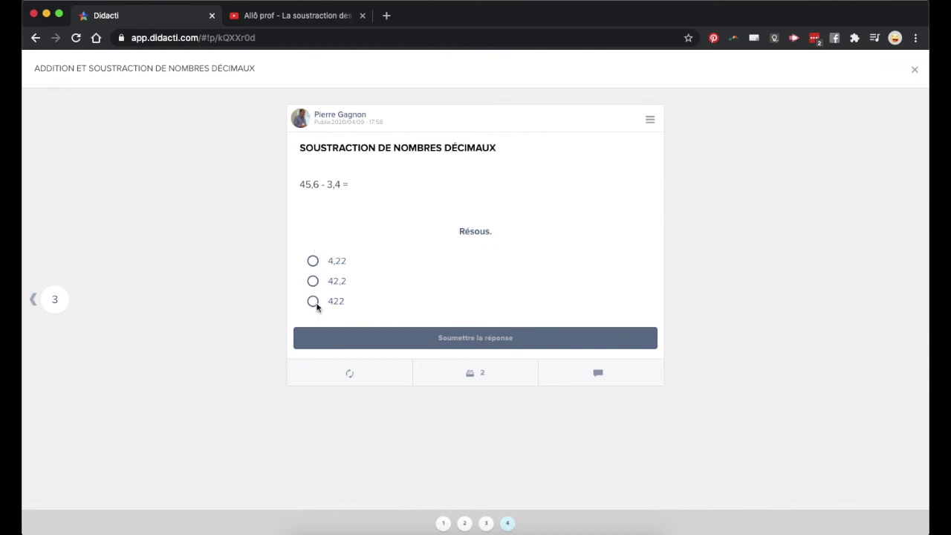
# Step: Add the multiple-choice activity "45,6 - 3,4 =" to the "Soustraction des nombres décimaux" sequence and close the teacher's sequence
pyautogui.click(650, 120)
pyautogui.click(441, 307)
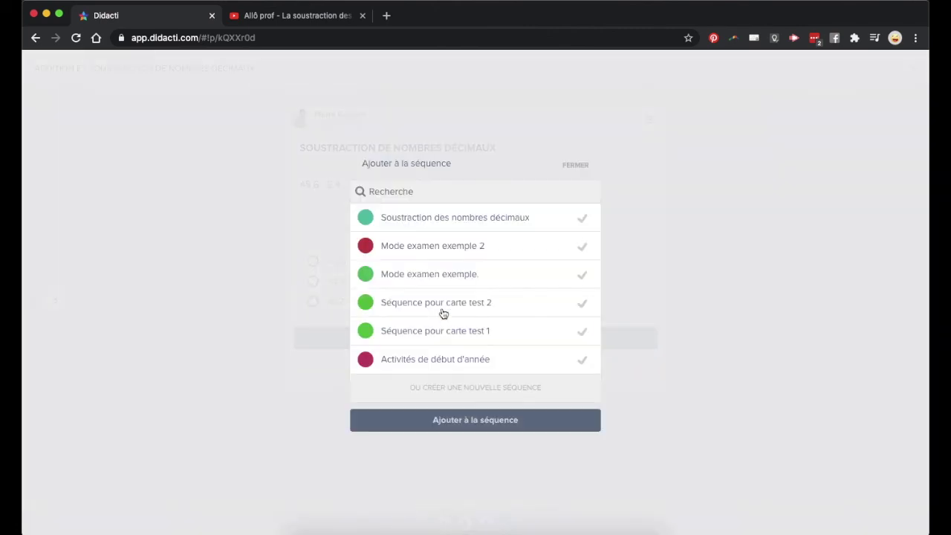
pyautogui.click(503, 223)
pyautogui.click(478, 420)
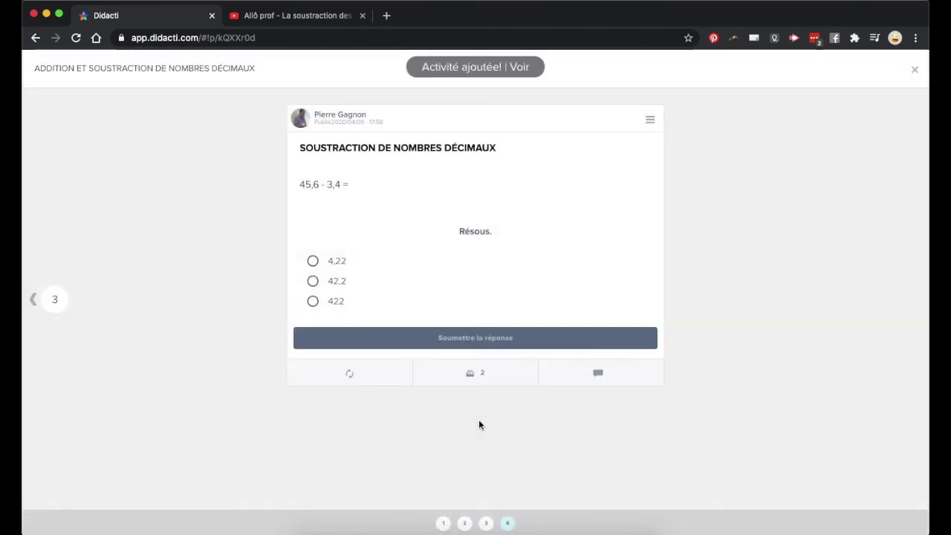
pyautogui.click(916, 70)
# Step: Return to the activities on the Prof Didacti profile and check the copied "Soustraction de nombres décimaux" sequence there
pyautogui.scroll(6, 604, 202)
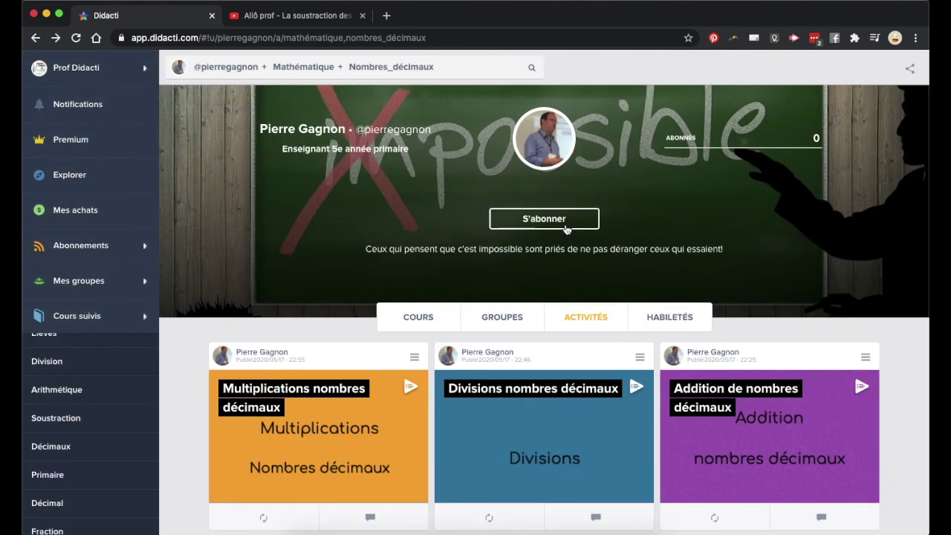
pyautogui.click(77, 68)
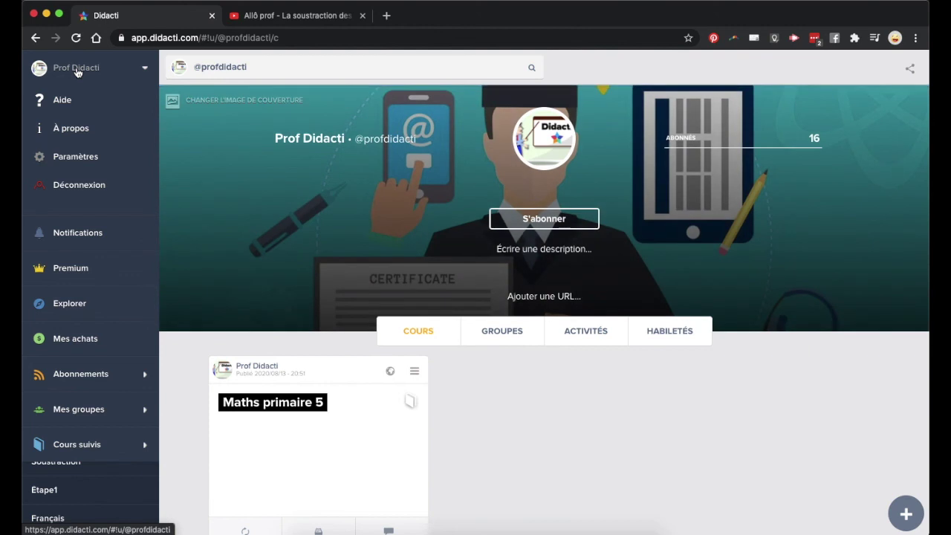
pyautogui.click(574, 332)
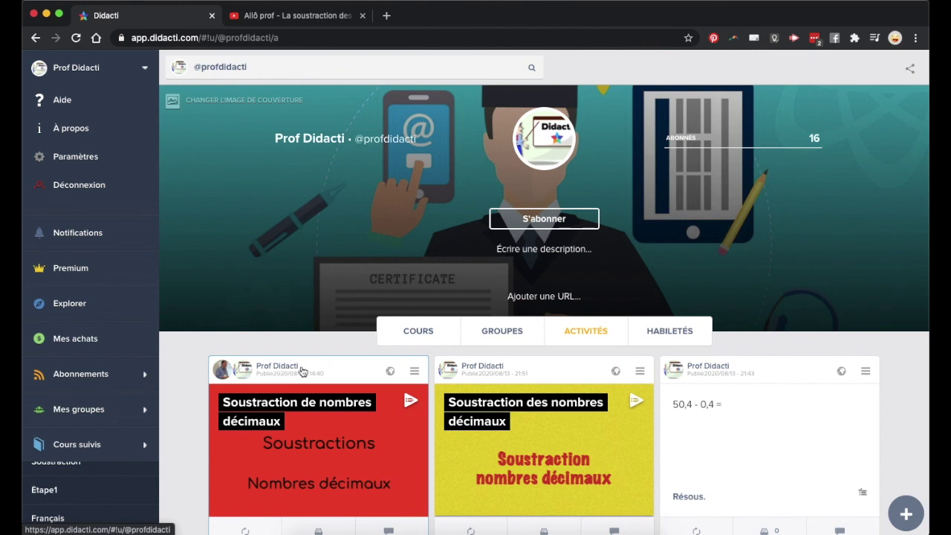
pyautogui.click(304, 444)
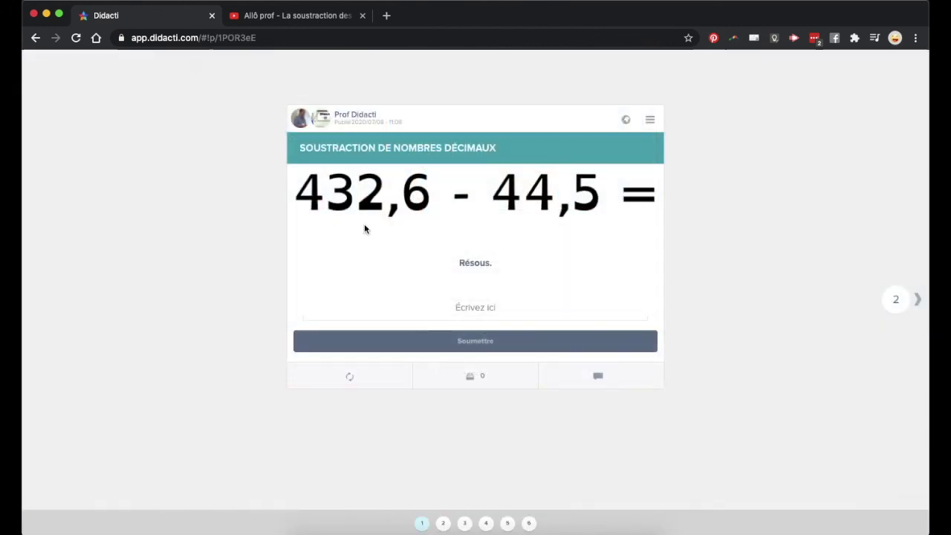
pyautogui.click(914, 69)
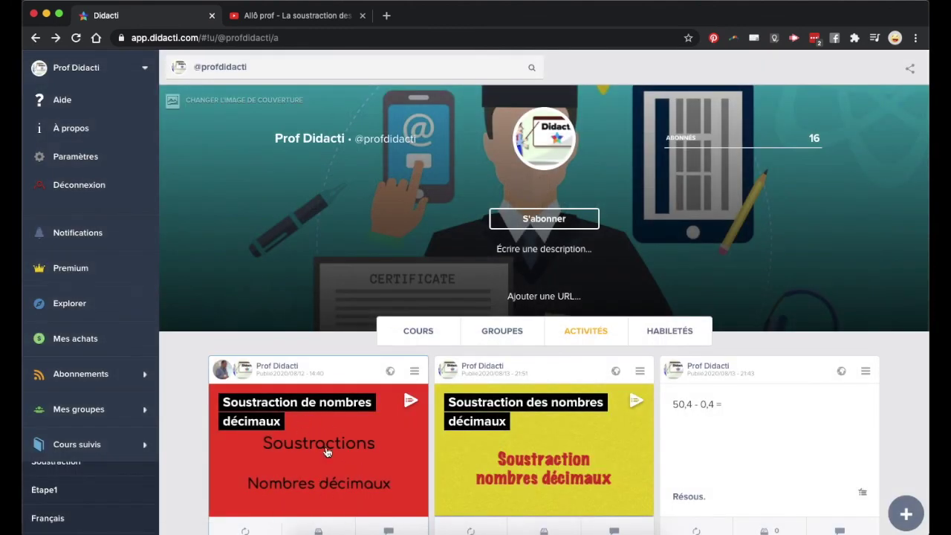
pyautogui.scroll(-1, 326, 451)
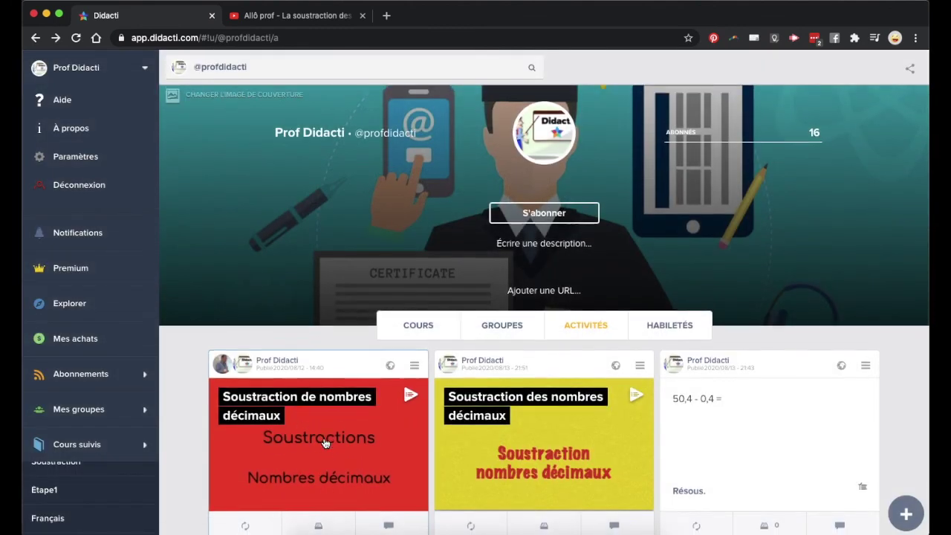
pyautogui.scroll(-1, 323, 462)
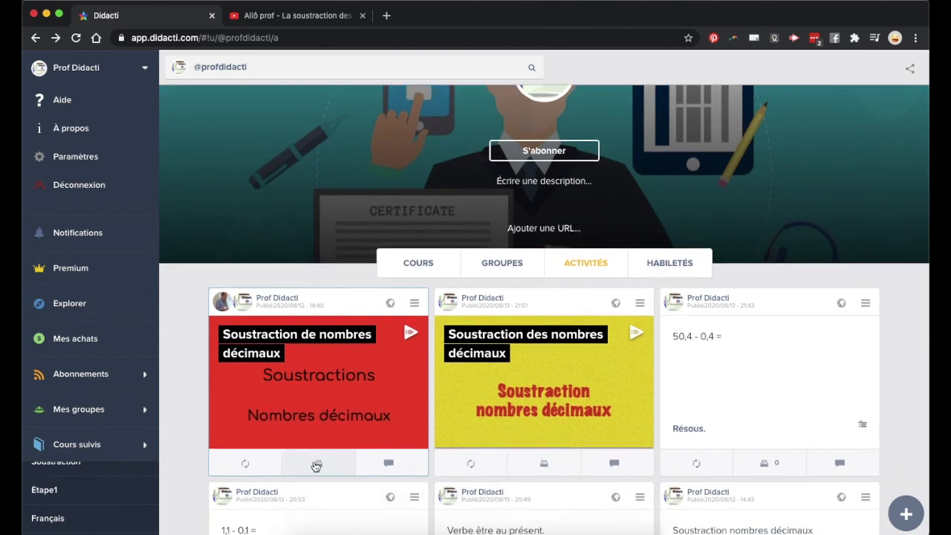
# Step: Edit the "Soustraction des nombres décimaux" sequence by moving the "45,6 - 3,4 =" activity from fourth to third place, and republish it
pyautogui.scroll(1, 312, 405)
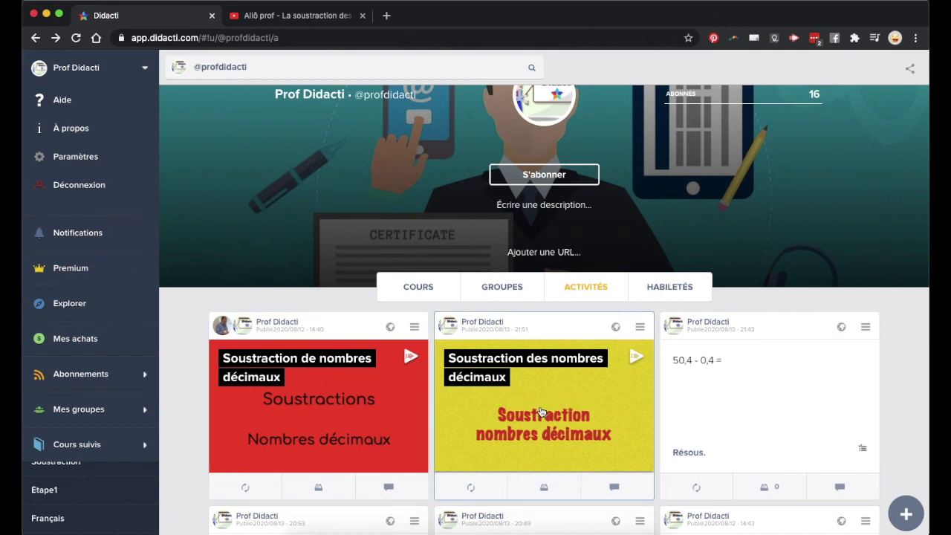
pyautogui.click(640, 327)
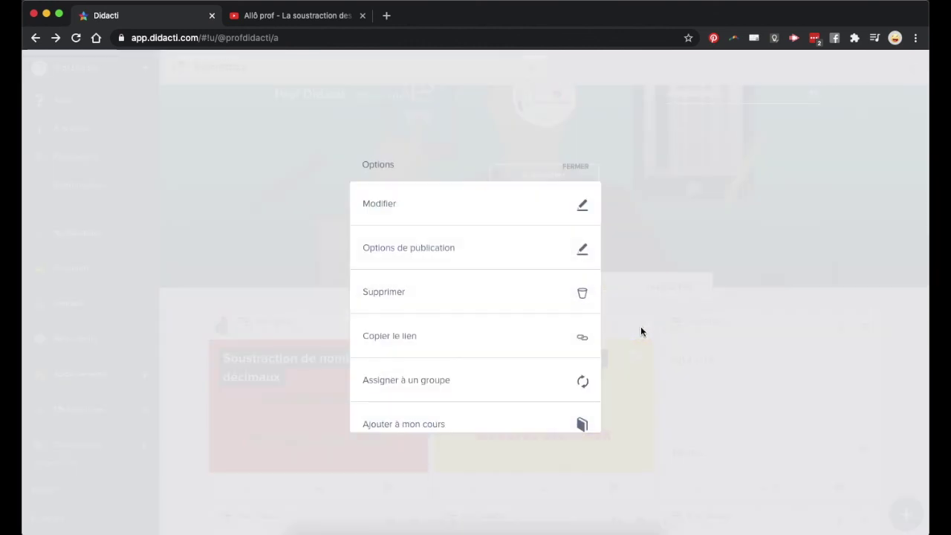
pyautogui.click(391, 206)
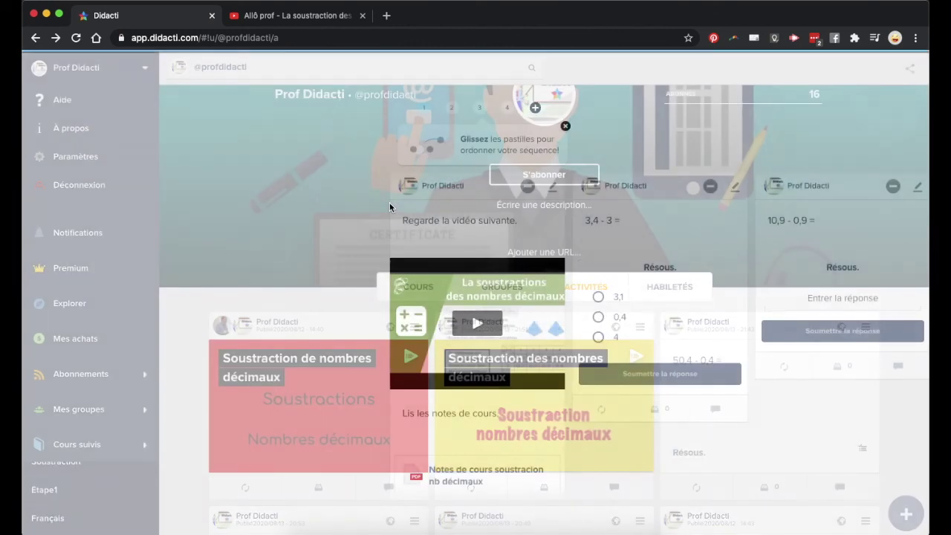
pyautogui.click(503, 110)
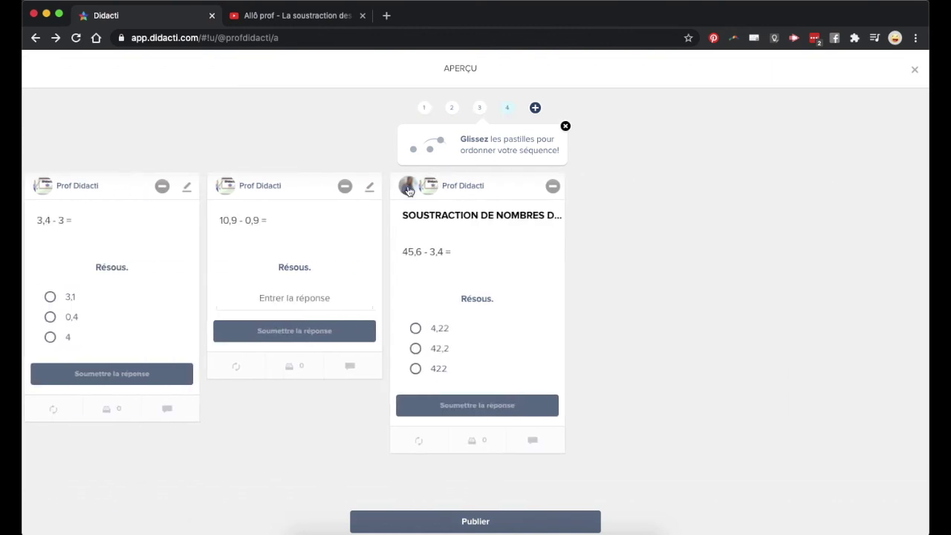
pyautogui.moveTo(509, 107); pyautogui.dragTo(477, 107)
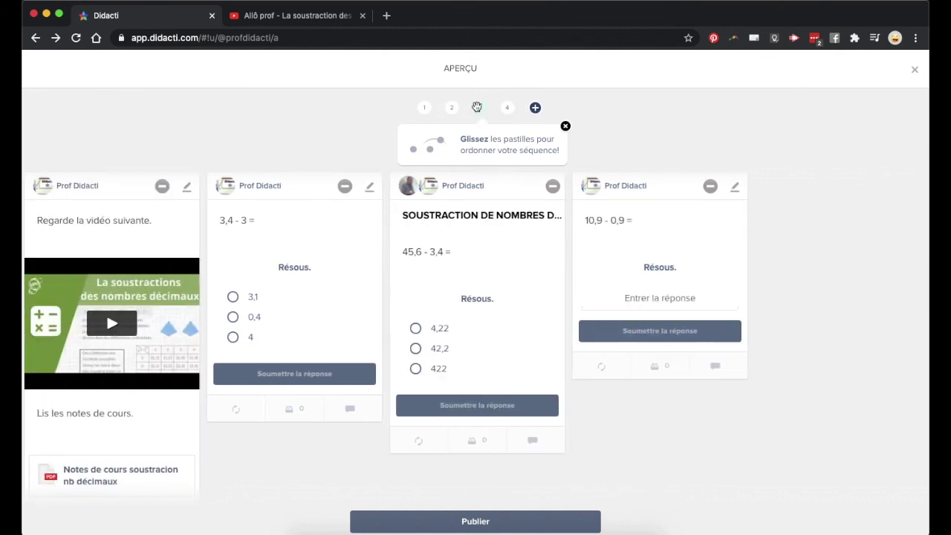
pyautogui.click(460, 513)
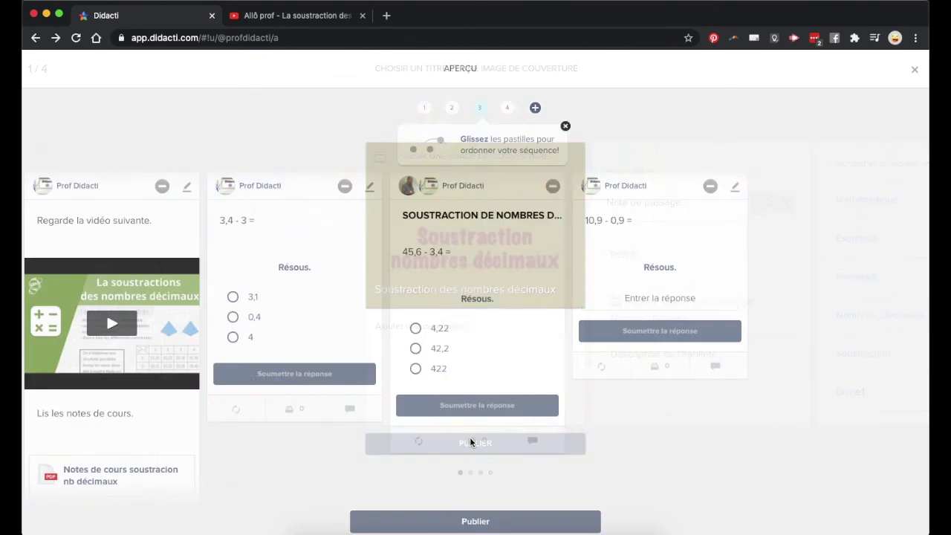
pyautogui.click(469, 442)
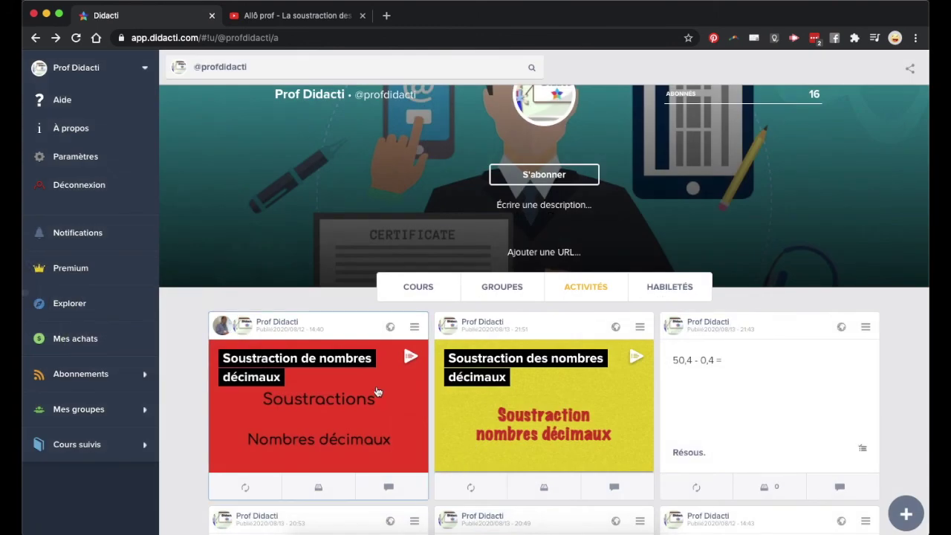